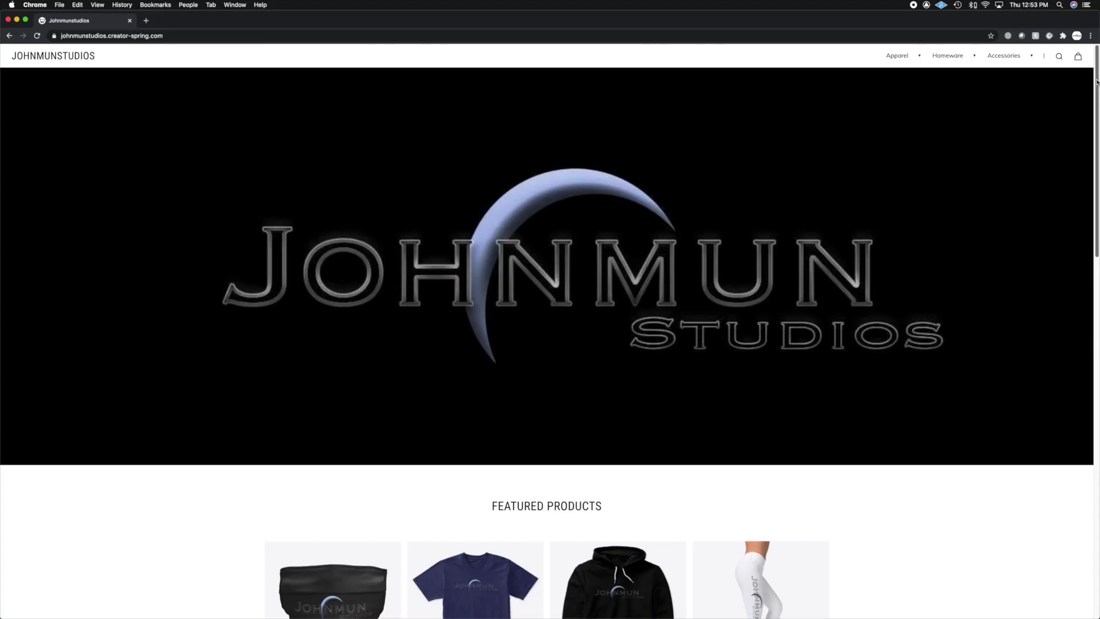
{"action": "mouse_move", "coordinate": [1091, 79]}
{"action": "left_mouse_down"}
{"action": "mouse_move", "coordinate": [1094, 289]}
{"action": "mouse_move", "coordinate": [1094, 77]}
{"action": "left_mouse_up"}
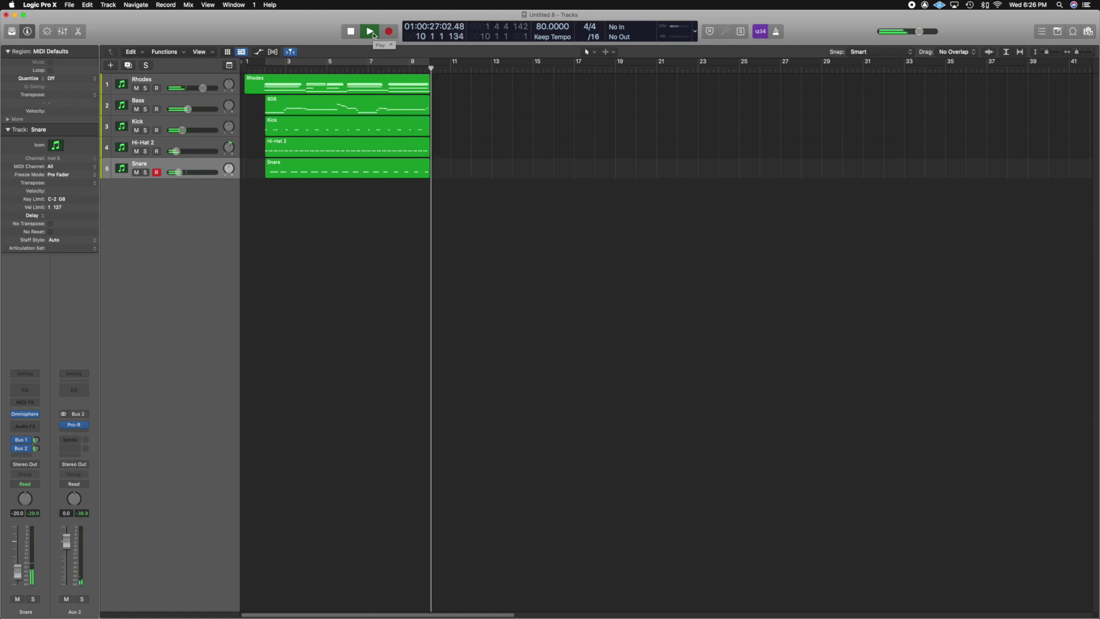
- Stop playback and select the Bass track
{"action": "key", "text": "space"}
{"action": "key", "text": "Up"}
{"action": "key", "text": "Up"}
{"action": "key", "text": "Up"}
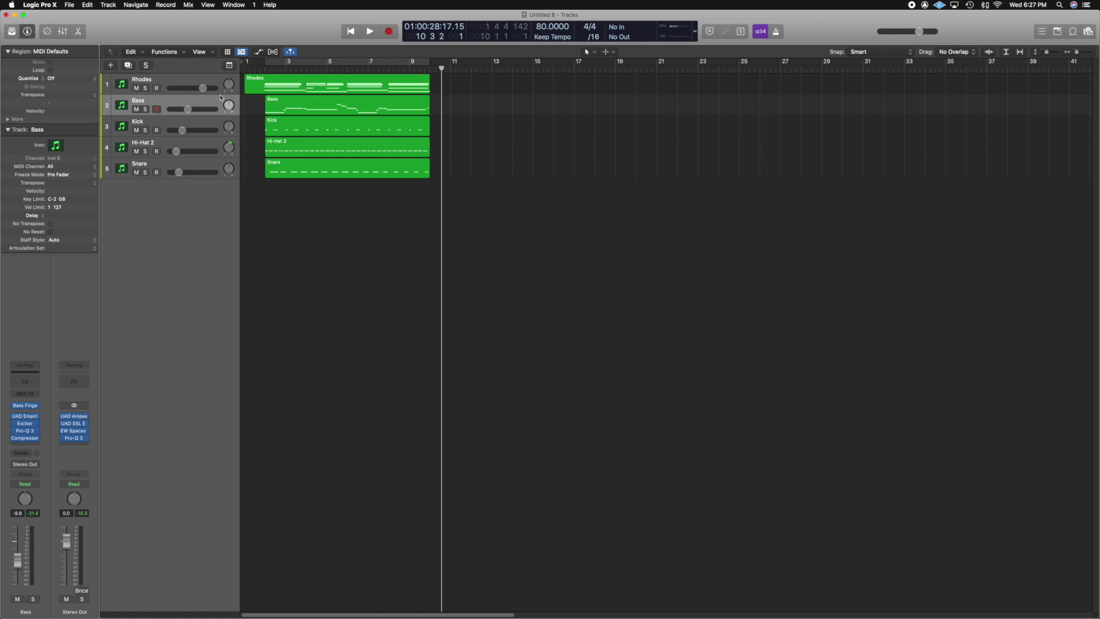
- Show the mixer and open the Compressor on the Bass channel strip, placing its window clear of the track regions
{"action": "key", "text": "x"}
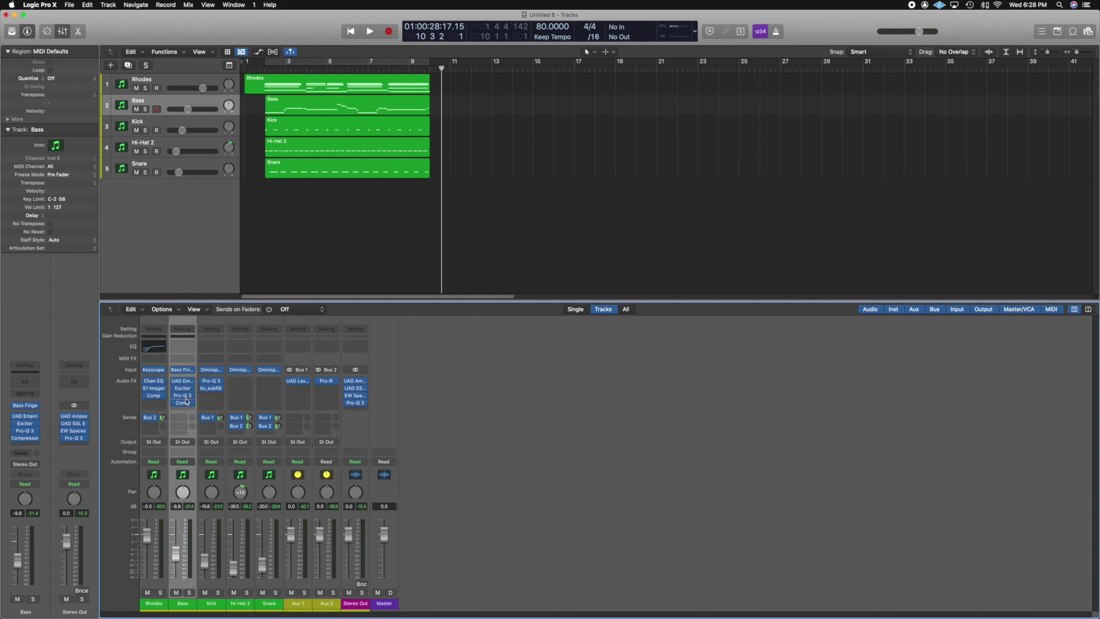
{"action": "left_click", "coordinate": [183, 403]}
{"action": "left_click", "coordinate": [570, 129]}
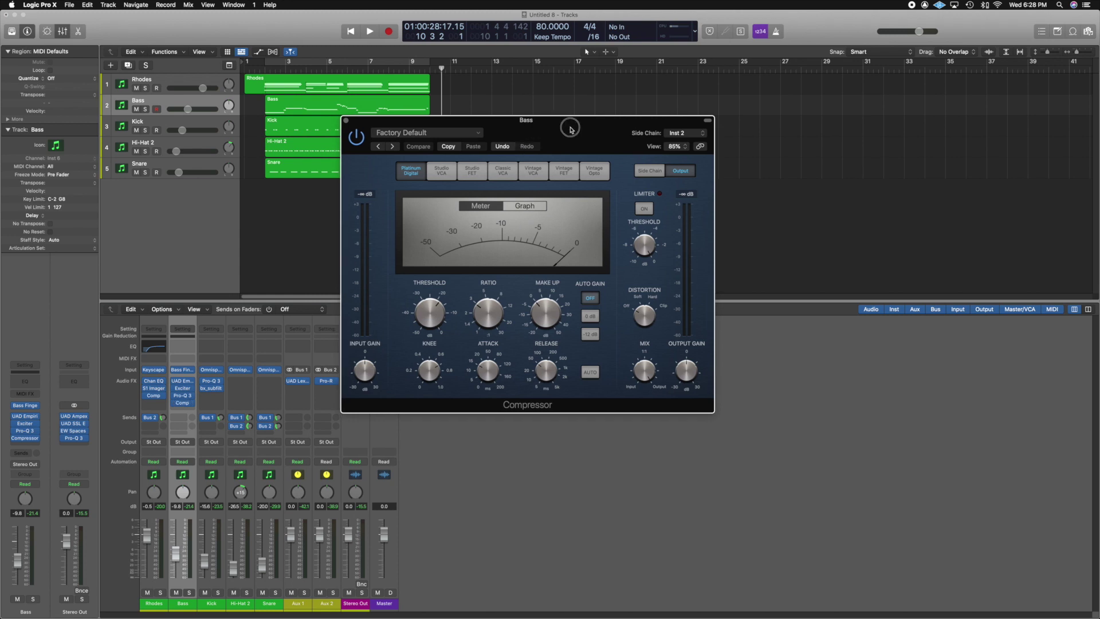
{"action": "left_click_drag", "start_coordinate": [570, 128], "coordinate": [831, 123]}
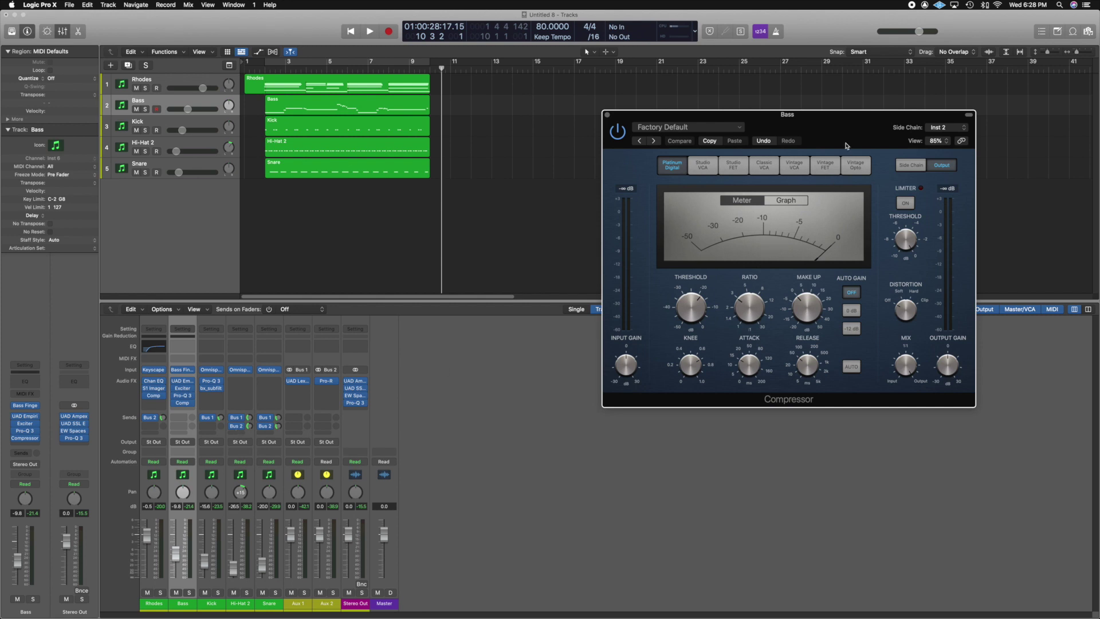
{"action": "left_click_drag", "start_coordinate": [846, 117], "coordinate": [693, 135]}
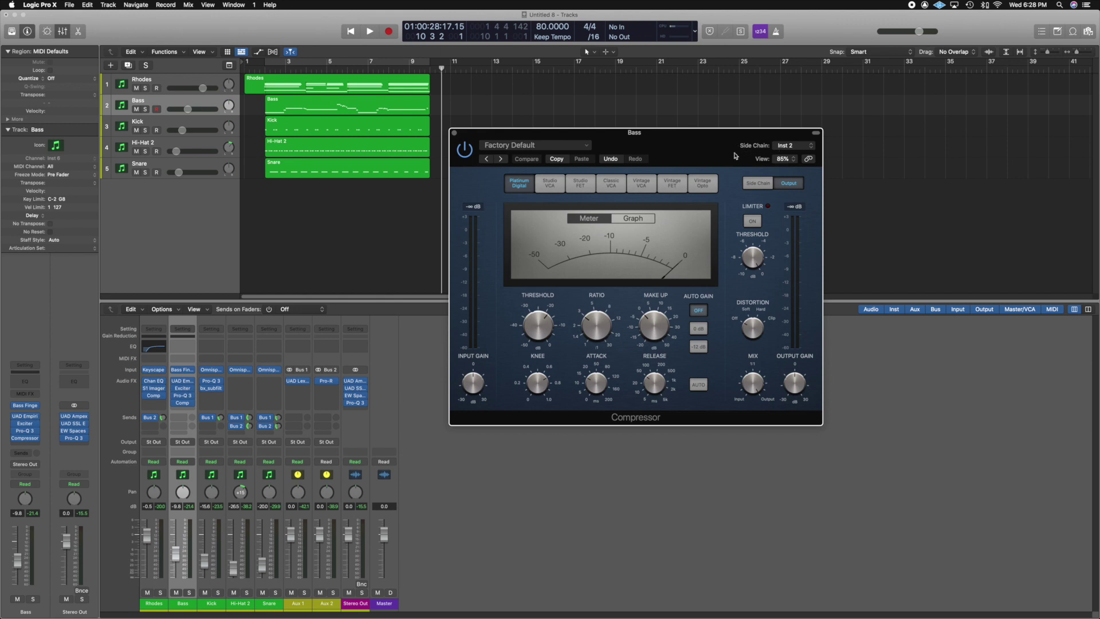
- Set the Bass Compressor's side chain source to the Kick instrument track (Inst 2)
{"action": "left_click", "coordinate": [785, 147]}
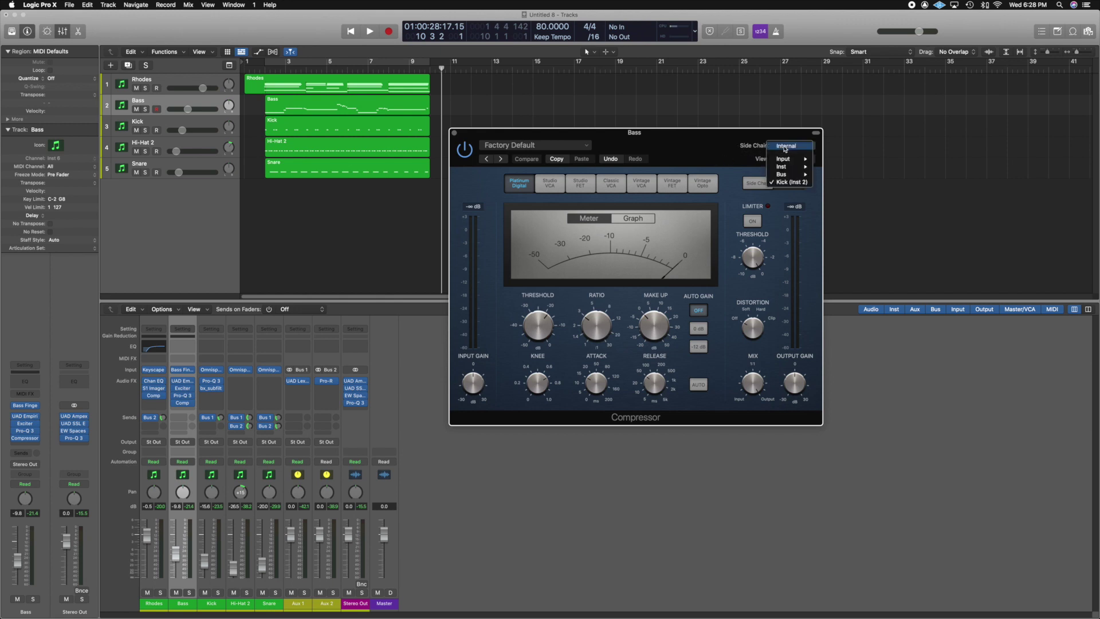
{"action": "mouse_move", "coordinate": [796, 168]}
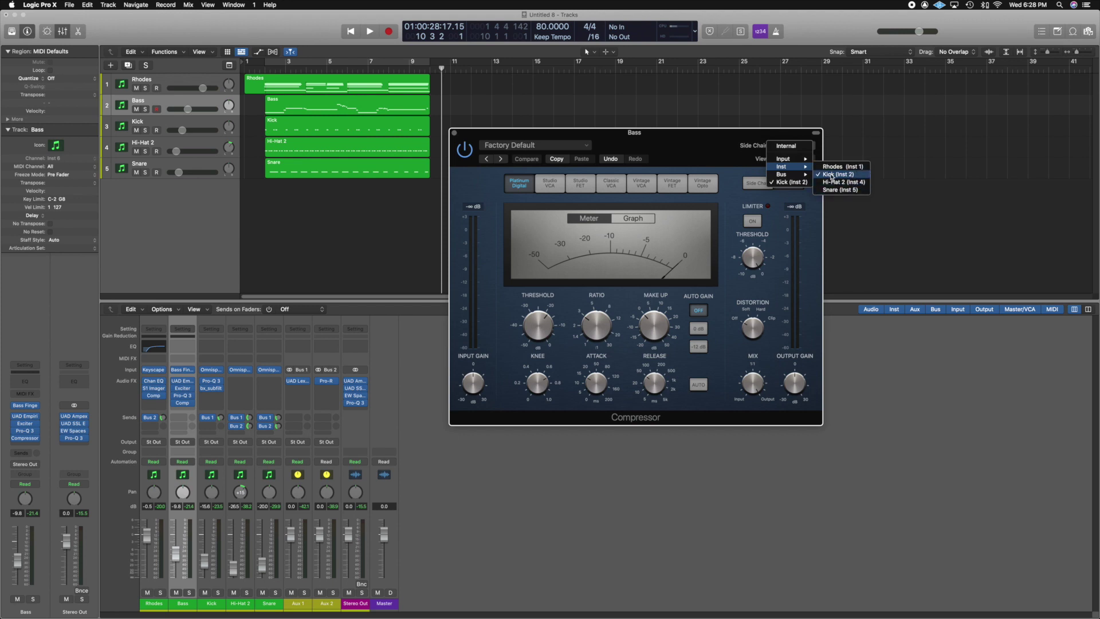
{"action": "left_click", "coordinate": [831, 175]}
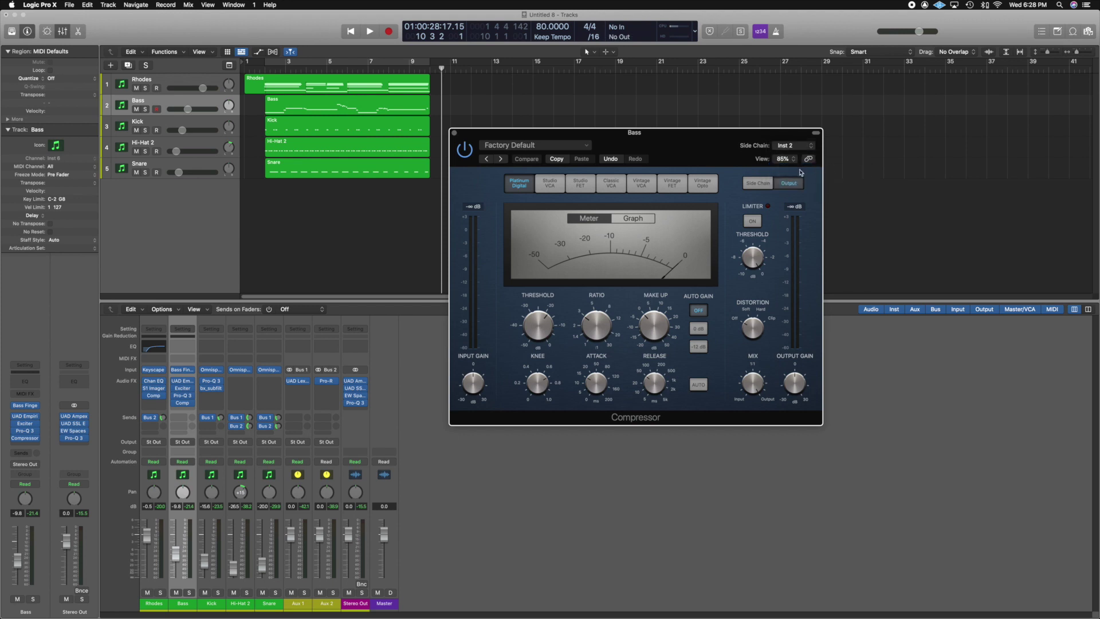
- Examine the note pattern of the Kick region in the Piano Roll, then close the Compressor window and the editor
{"action": "double_click", "coordinate": [298, 135]}
{"action": "left_click", "coordinate": [454, 133]}
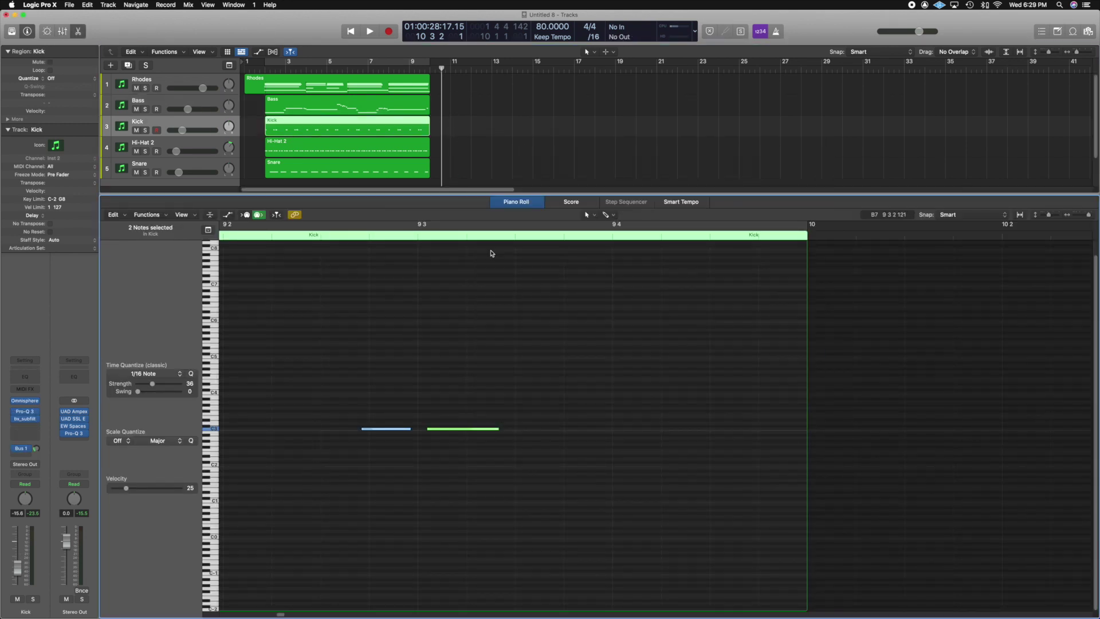
{"action": "scroll", "coordinate": [569, 338], "scroll_direction": "down", "scroll_amount": 5}
{"action": "scroll", "coordinate": [570, 338], "scroll_direction": "up", "scroll_amount": 2}
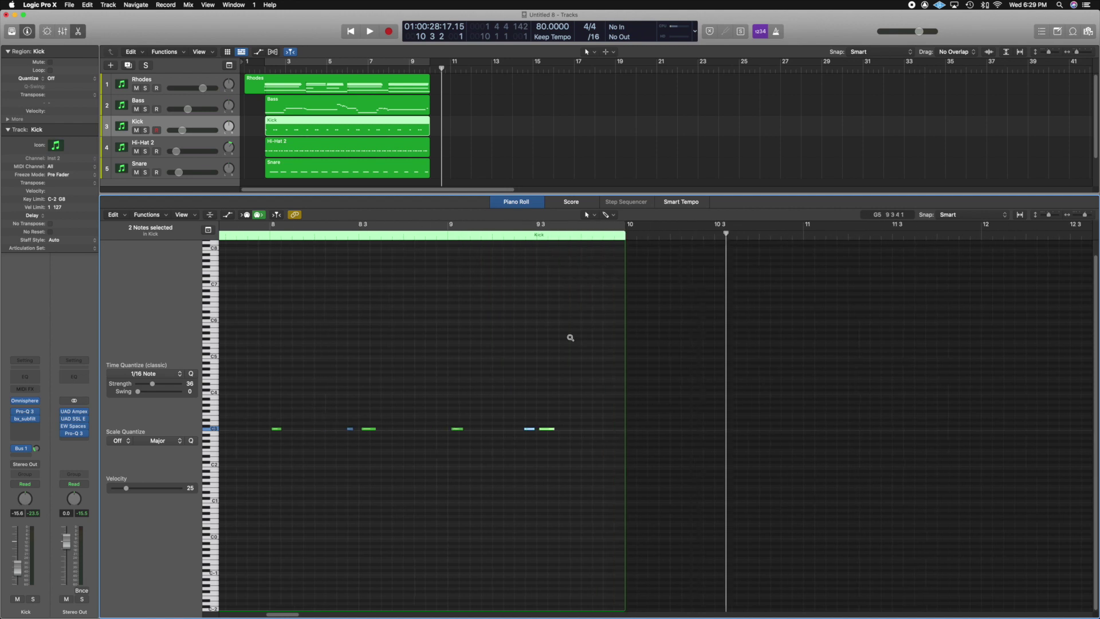
{"action": "scroll", "coordinate": [570, 337], "scroll_direction": "down", "scroll_amount": 3}
{"action": "scroll", "coordinate": [312, 410], "scroll_direction": "left", "scroll_amount": 2}
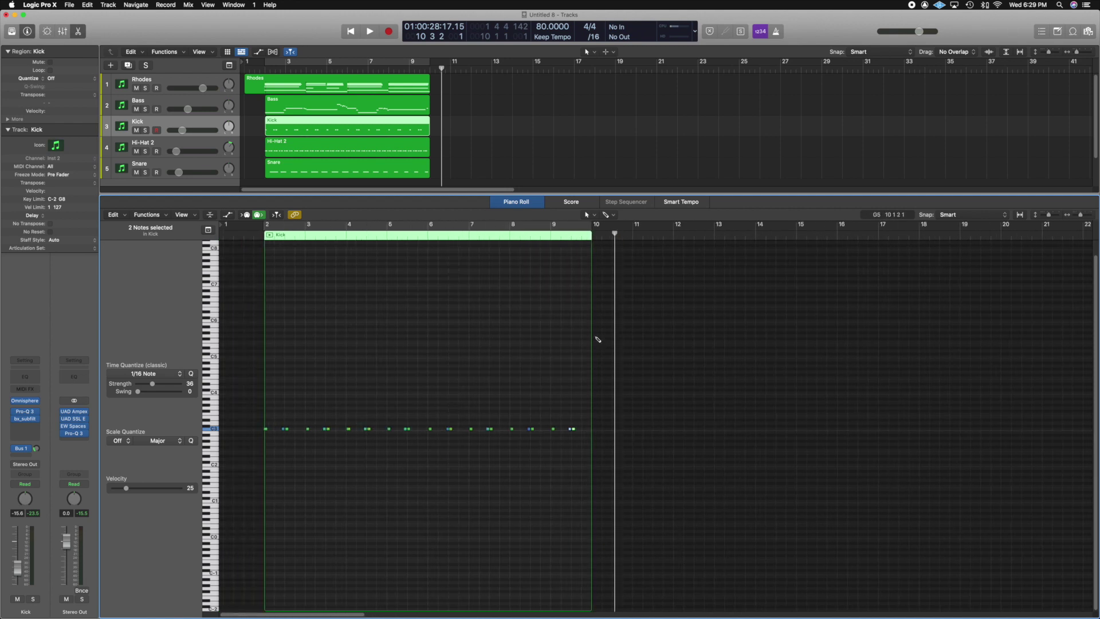
{"action": "scroll", "coordinate": [546, 344], "scroll_direction": "right", "scroll_amount": 6}
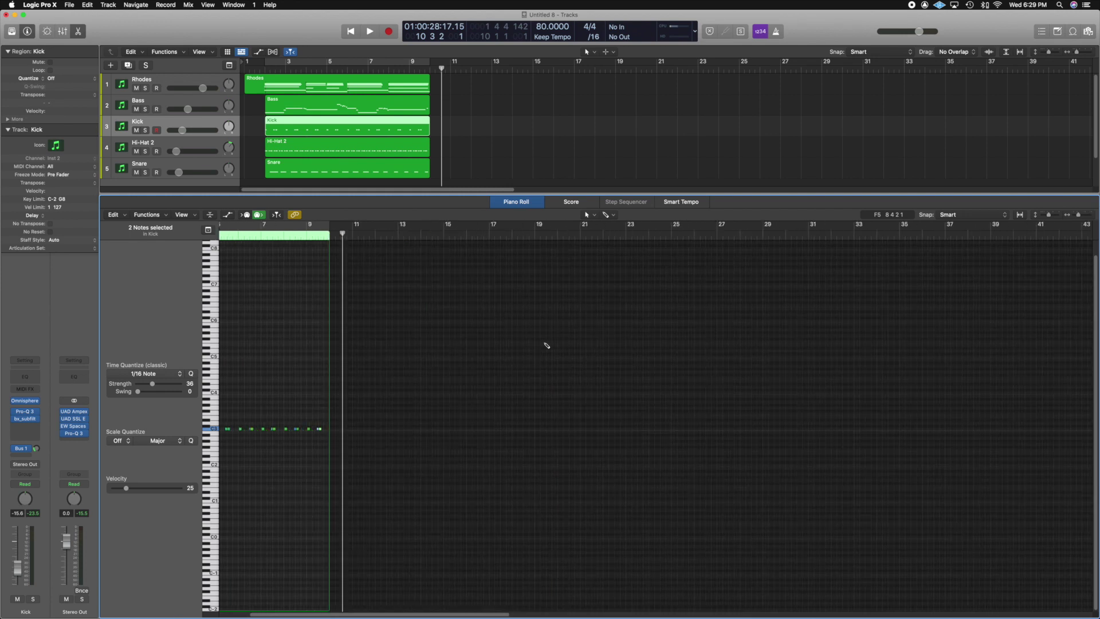
{"action": "scroll", "coordinate": [546, 346], "scroll_direction": "left", "scroll_amount": 6}
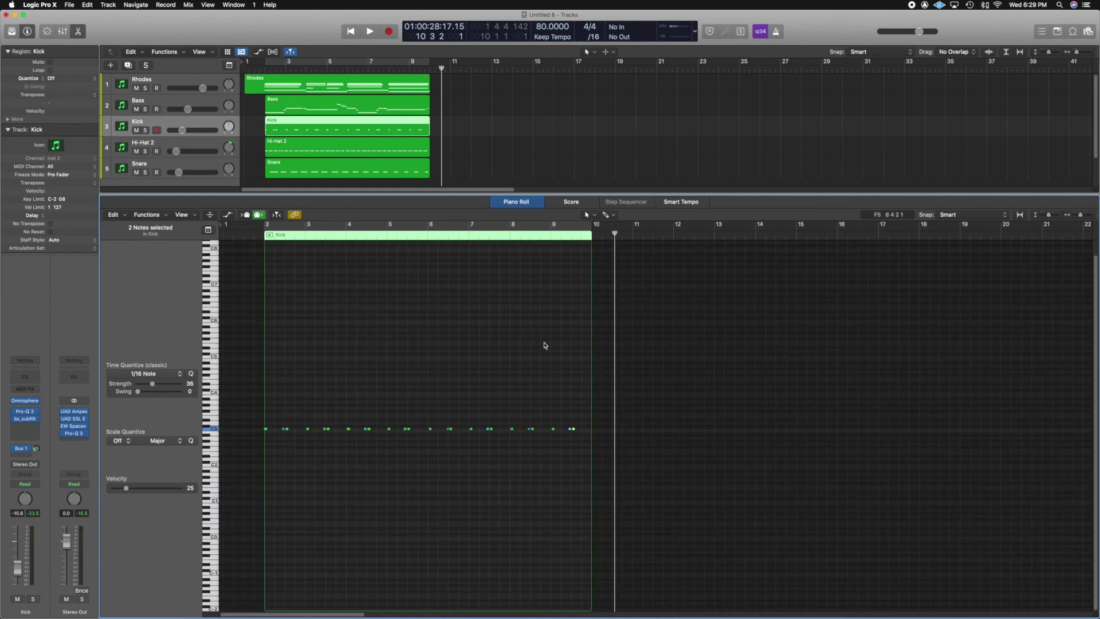
{"action": "scroll", "coordinate": [545, 346], "scroll_direction": "up", "scroll_amount": 1}
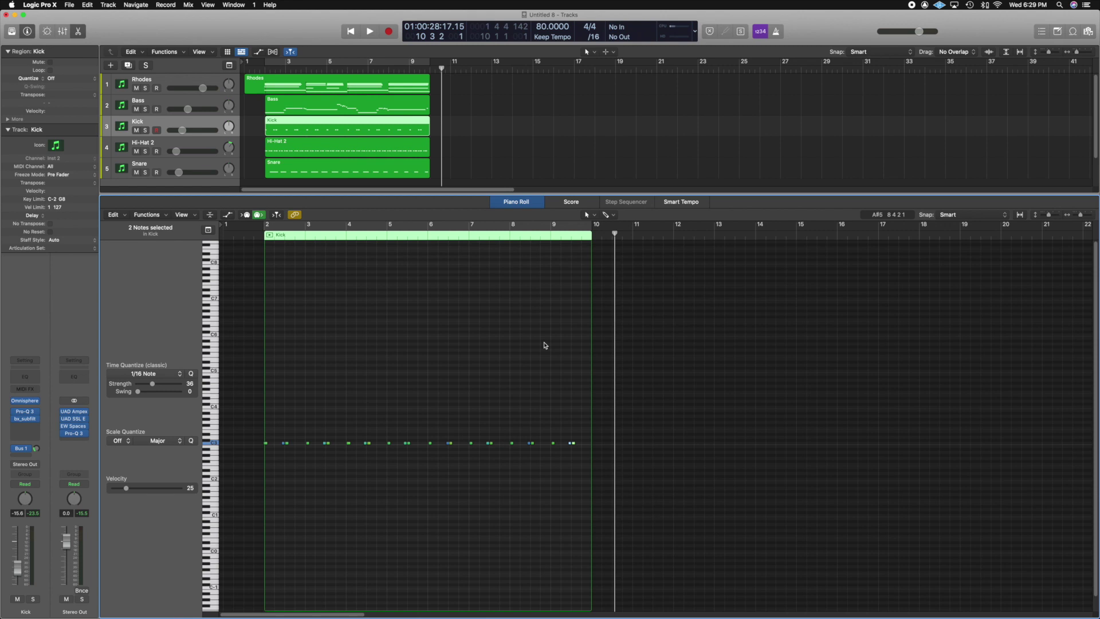
{"action": "key", "text": "e"}
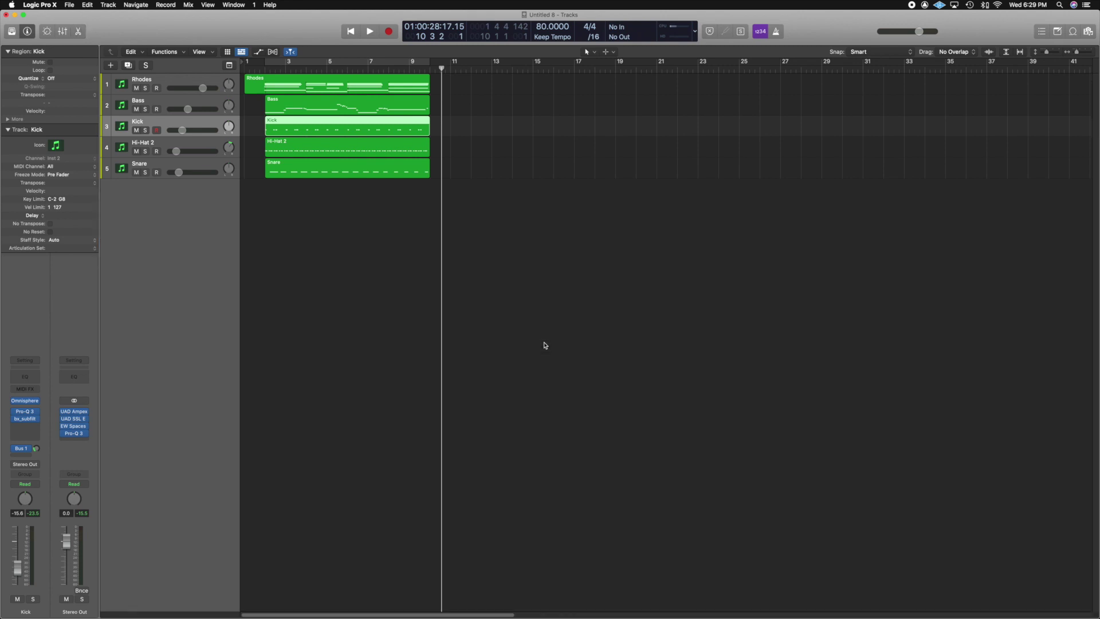
- Bring back the mixer and reopen the Bass channel's Compressor
{"action": "key", "text": "x"}
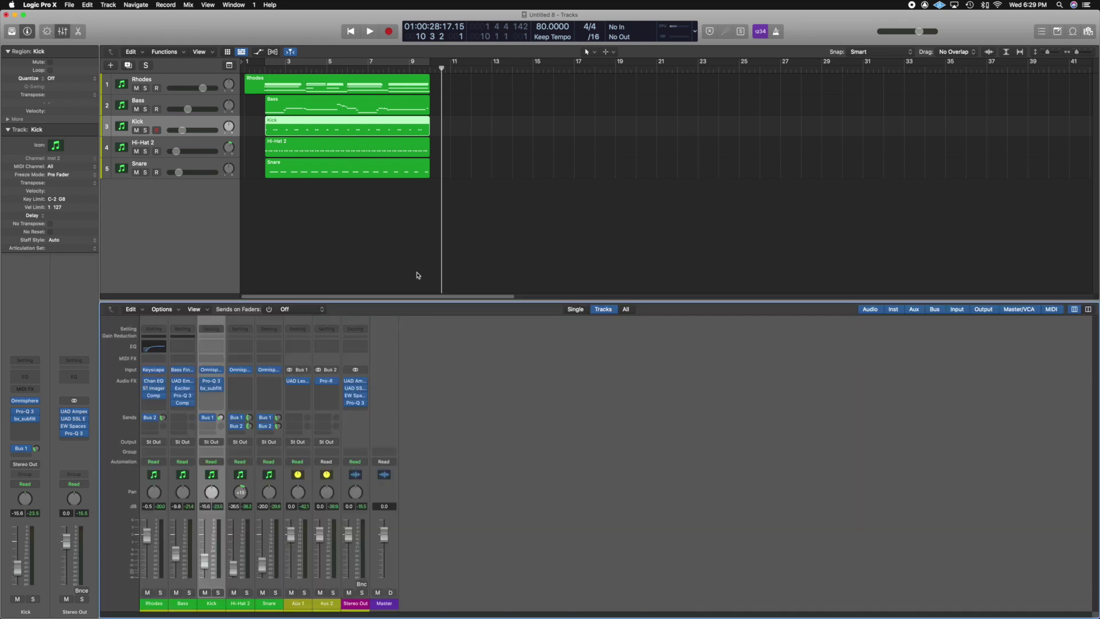
{"action": "left_click", "coordinate": [184, 403]}
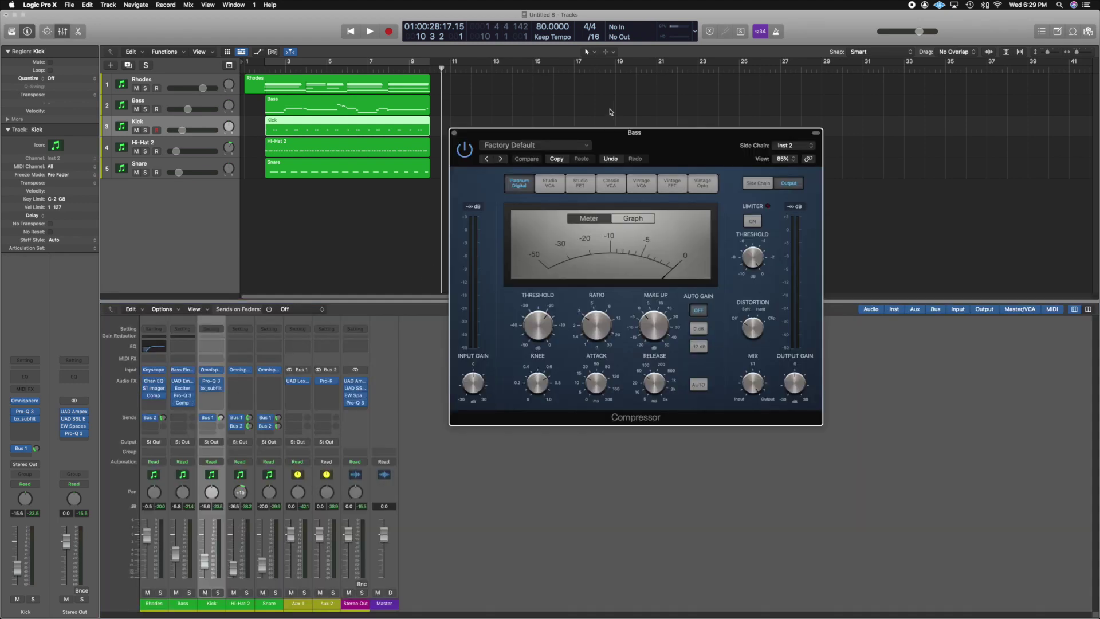
{"action": "mouse_move", "coordinate": [621, 134]}
{"action": "left_mouse_down"}
{"action": "mouse_move", "coordinate": [676, 130]}
{"action": "mouse_move", "coordinate": [607, 119]}
{"action": "left_mouse_up"}
- Solo the Bass track, play it from the start with the Compressor display switched to Graph, and stop playback
{"action": "left_click", "coordinate": [145, 109]}
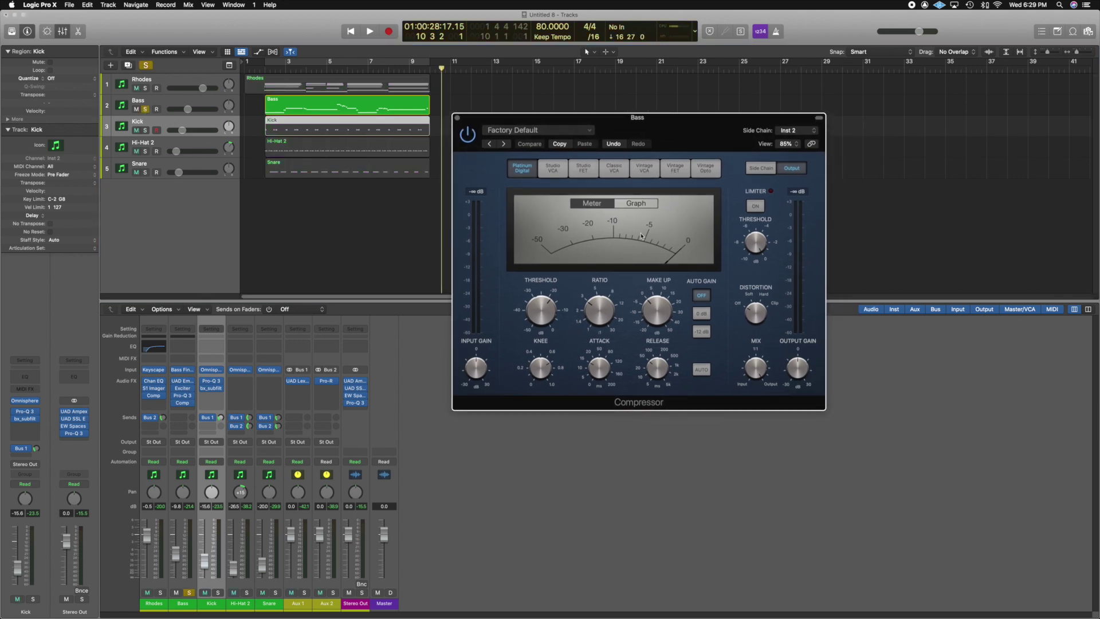
{"action": "key", "text": "Return"}
{"action": "key", "text": "space"}
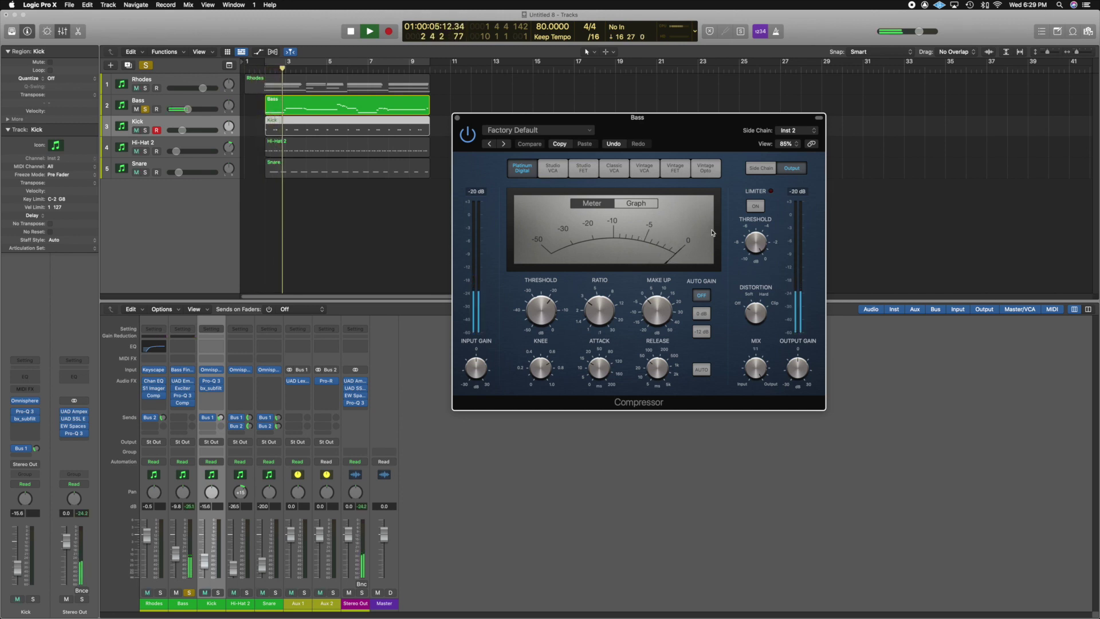
{"action": "left_click", "coordinate": [653, 205]}
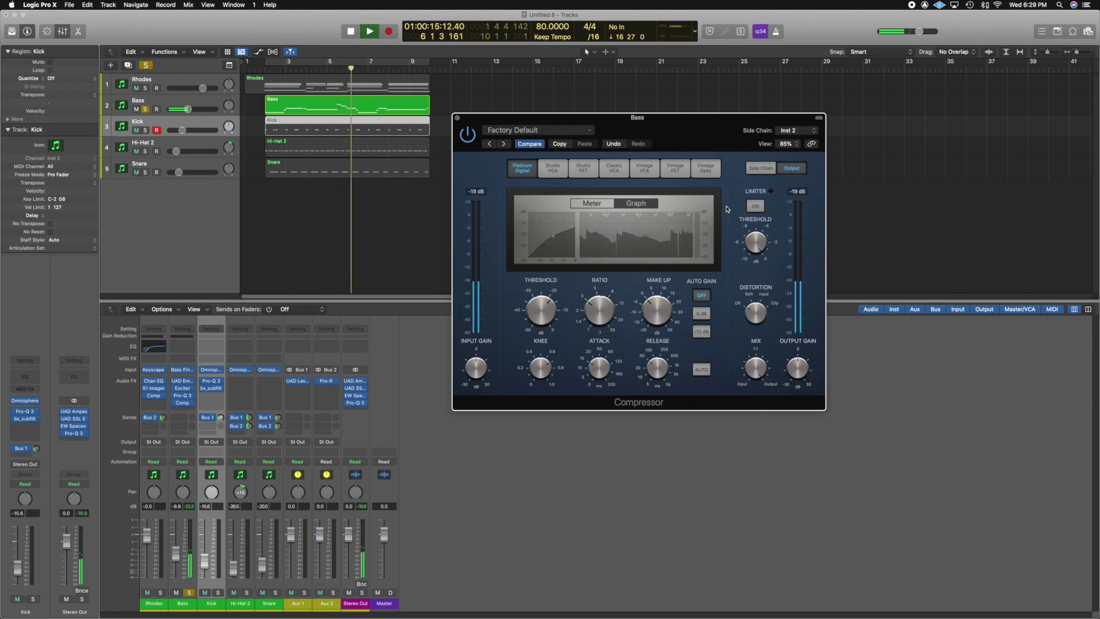
{"action": "key", "text": "space"}
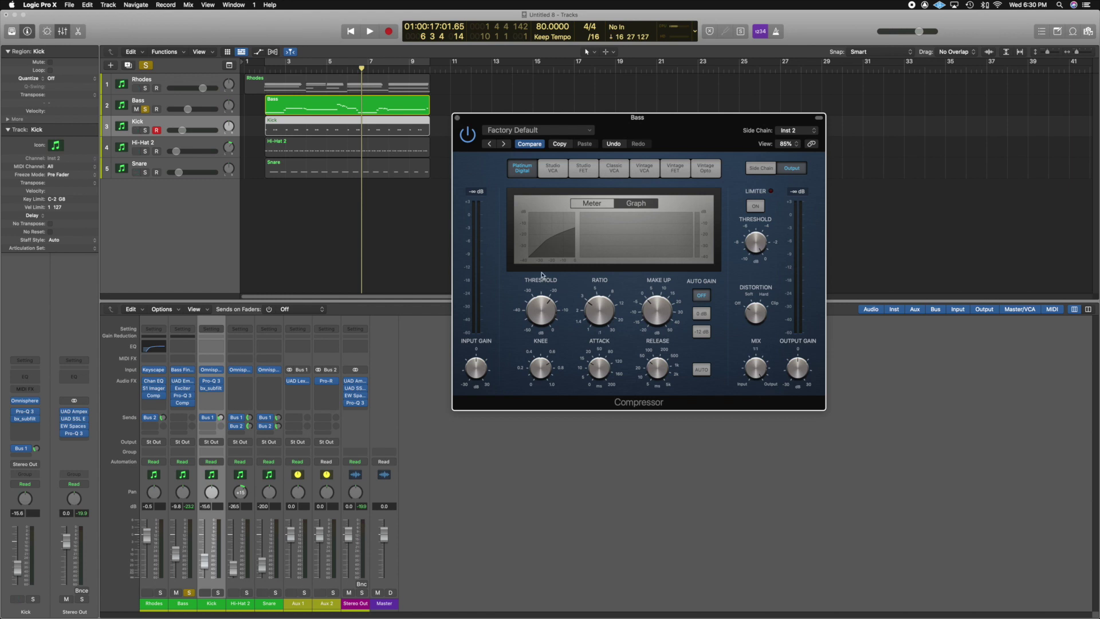
- Raise the Compressor's threshold to its maximum and play the soloed bass from just before bar 2
{"action": "left_click_drag", "start_coordinate": [658, 129], "coordinate": [639, 96]}
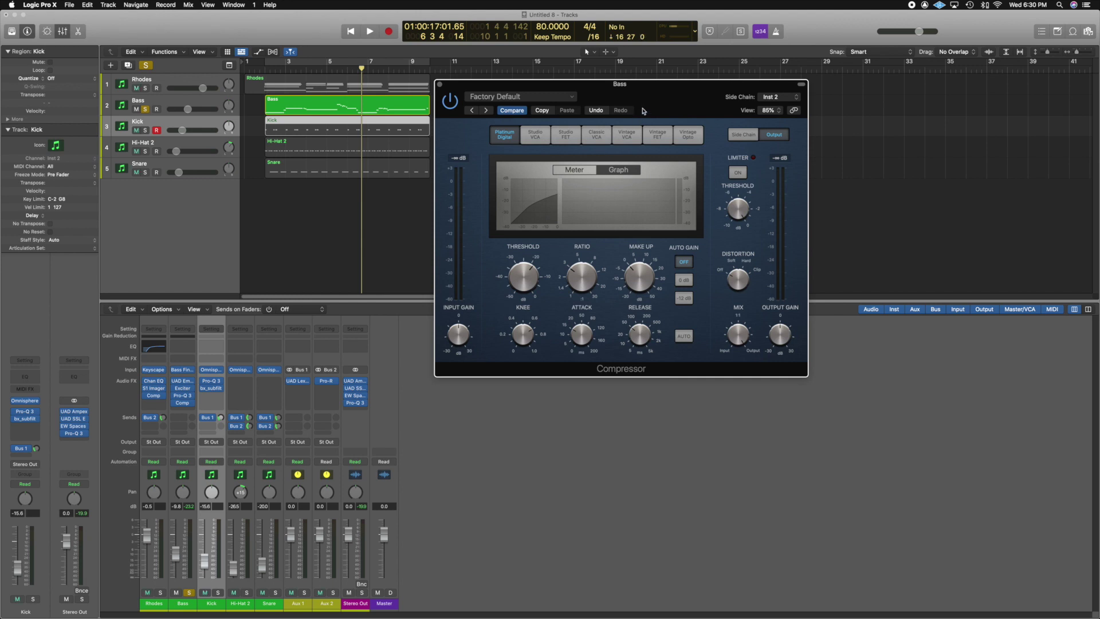
{"action": "left_click_drag", "start_coordinate": [654, 90], "coordinate": [623, 86]}
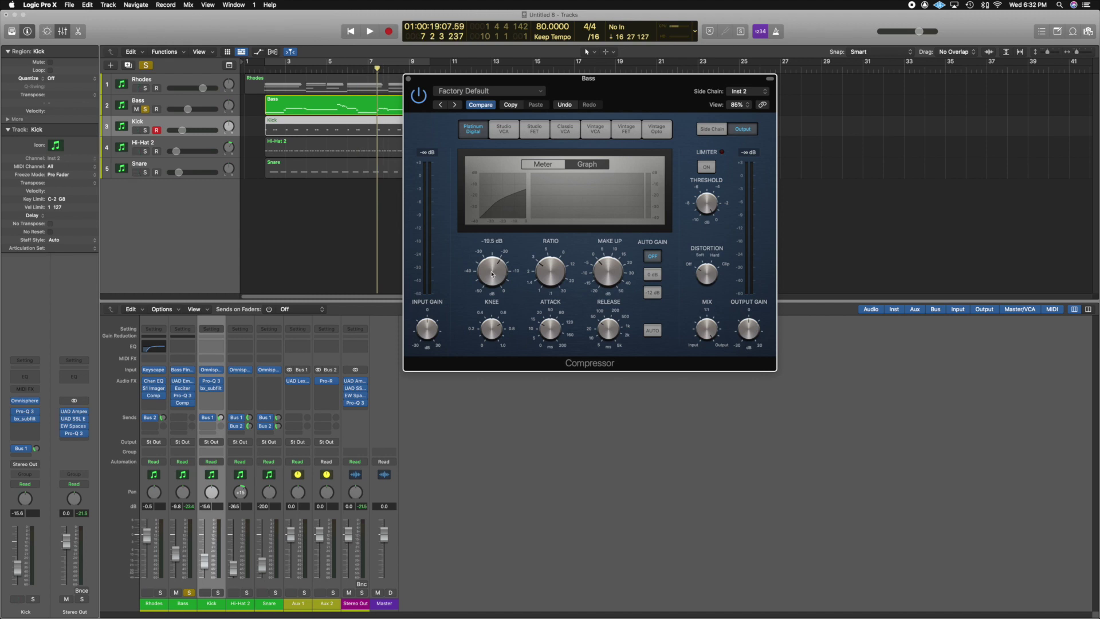
{"action": "left_click_drag", "start_coordinate": [496, 276], "coordinate": [497, 213]}
{"action": "double_click", "coordinate": [263, 70]}
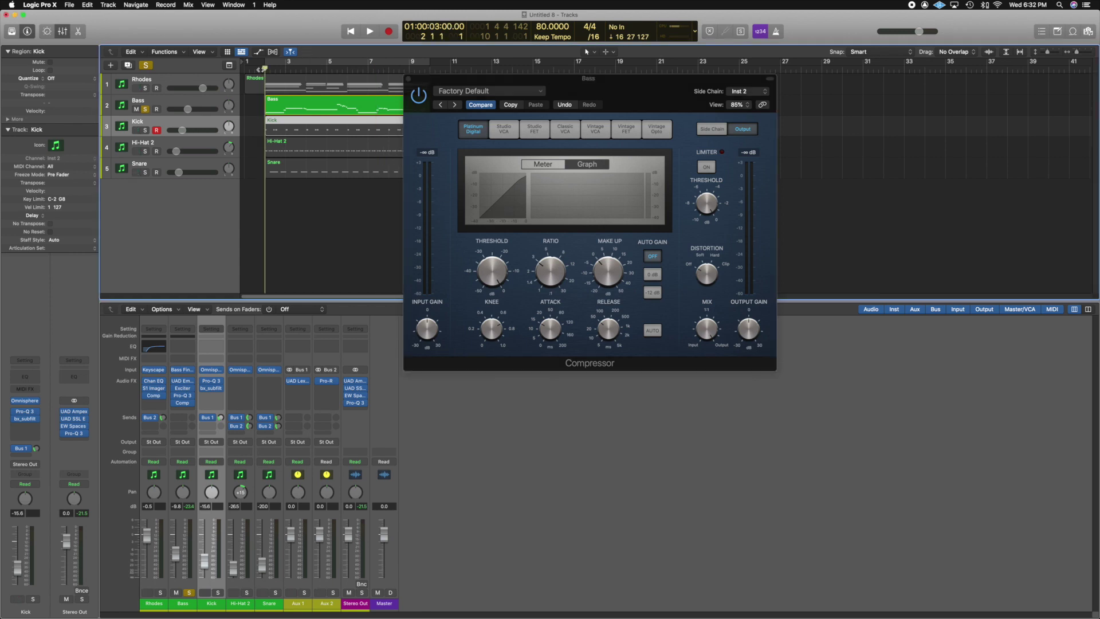
{"action": "key", "text": "space"}
{"action": "left_click", "coordinate": [256, 67]}
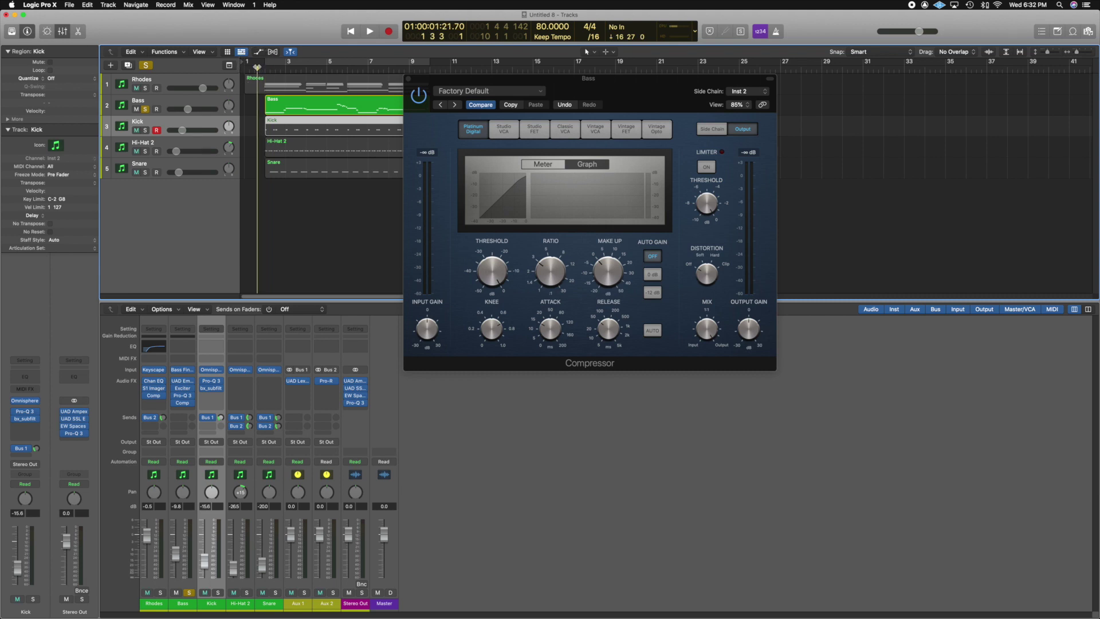
{"action": "key", "text": "c"}
{"action": "key", "text": "c"}
{"action": "key", "text": "space"}
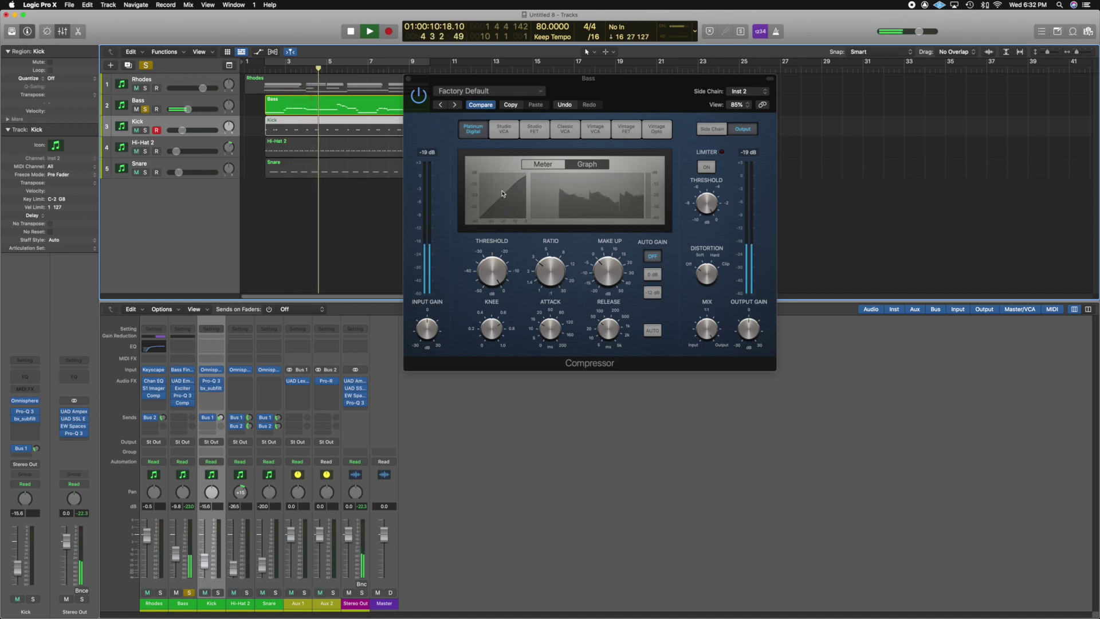
- Lower the Compressor's threshold to about -20 dB while the bass plays, and stop playback
{"action": "mouse_move", "coordinate": [488, 274]}
{"action": "left_click_drag", "start_coordinate": [488, 274], "coordinate": [491, 302]}
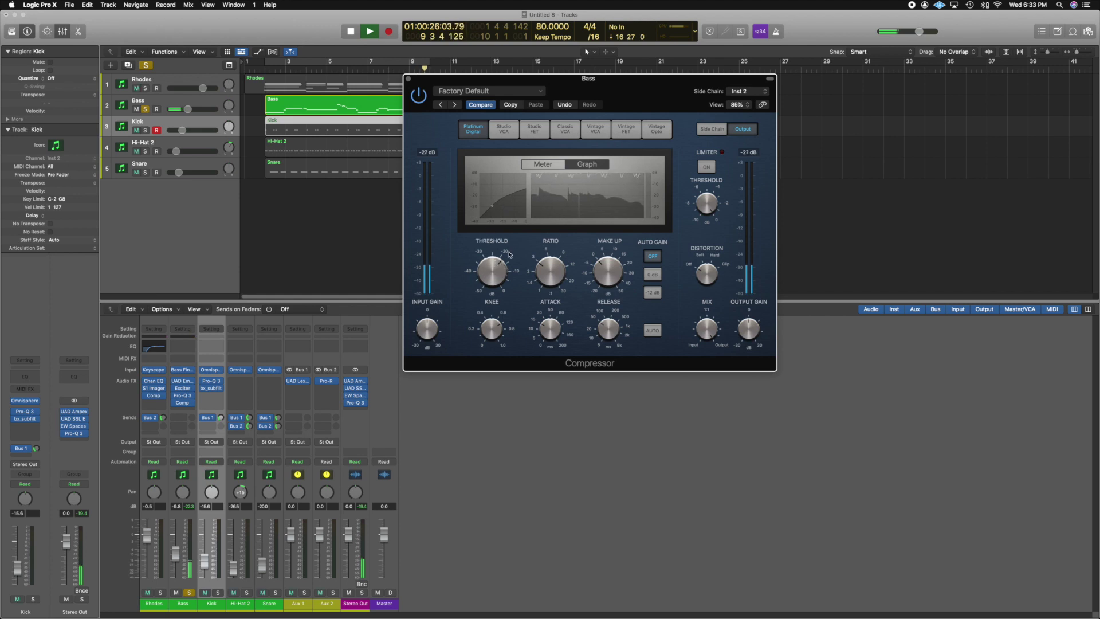
{"action": "key", "text": "space"}
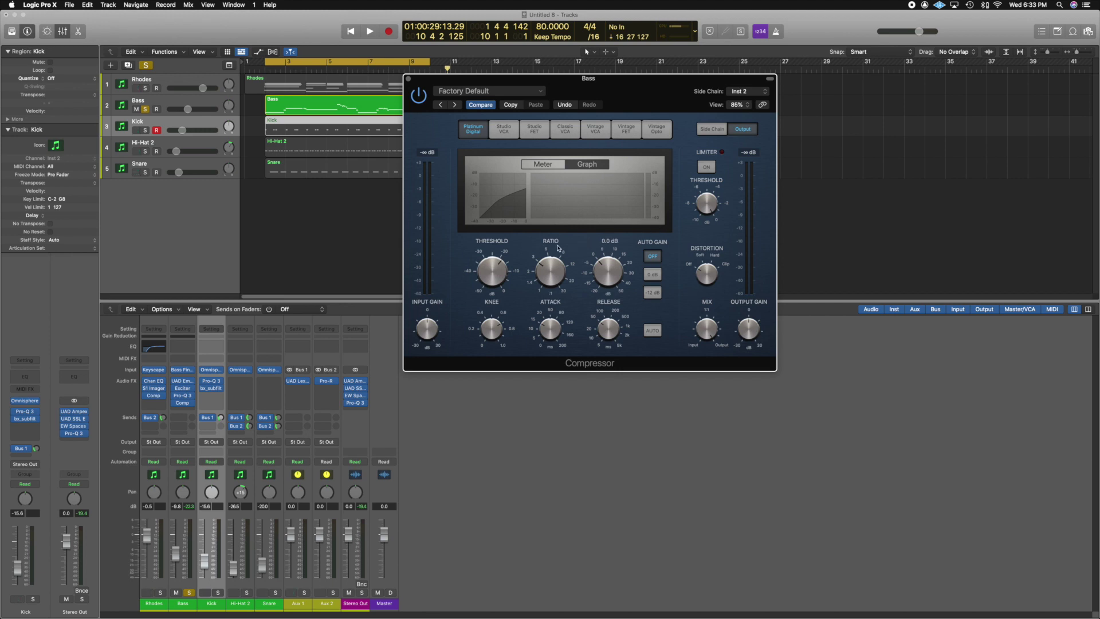
- Play the soloed bass while raising the Compressor's ratio from 1:1 to 30:1, and stop playback
{"action": "mouse_move", "coordinate": [547, 273]}
{"action": "key", "text": "space"}
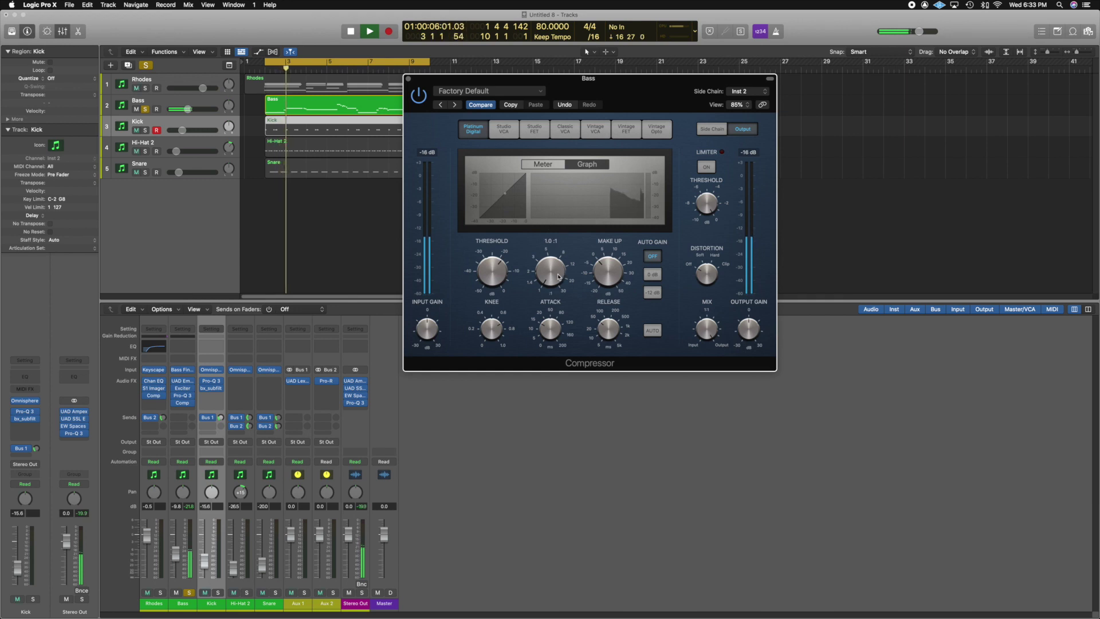
{"action": "left_click_drag", "start_coordinate": [558, 276], "coordinate": [559, 192]}
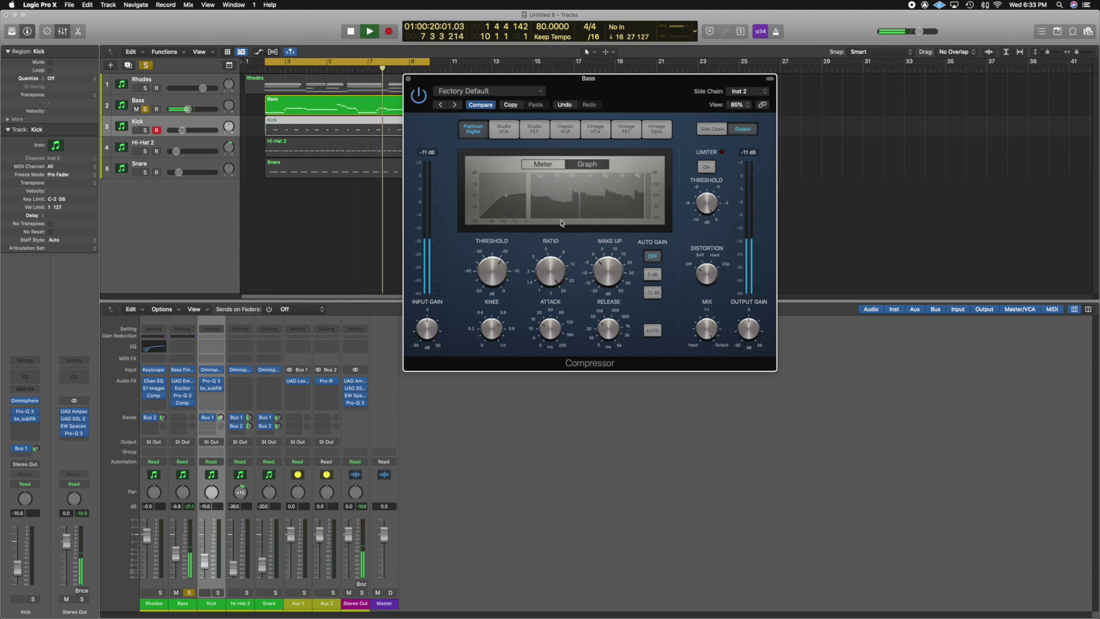
{"action": "key", "text": "space"}
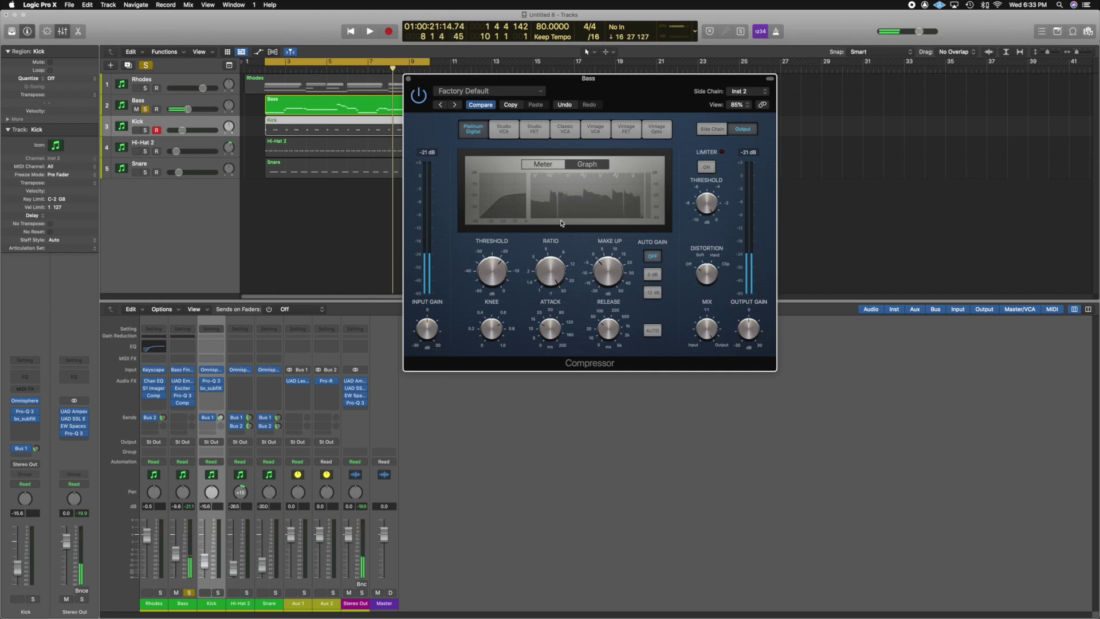
- Set the Compressor's ratio to 3.5:1 and play the soloed bass
{"action": "mouse_move", "coordinate": [558, 278]}
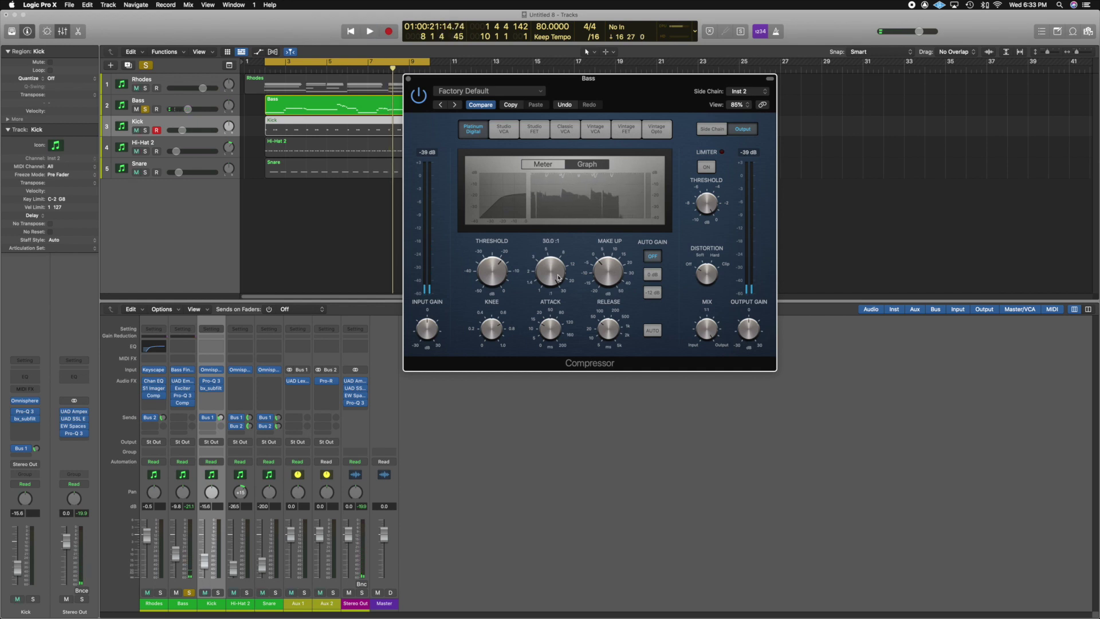
{"action": "left_click_drag", "start_coordinate": [556, 267], "coordinate": [547, 334]}
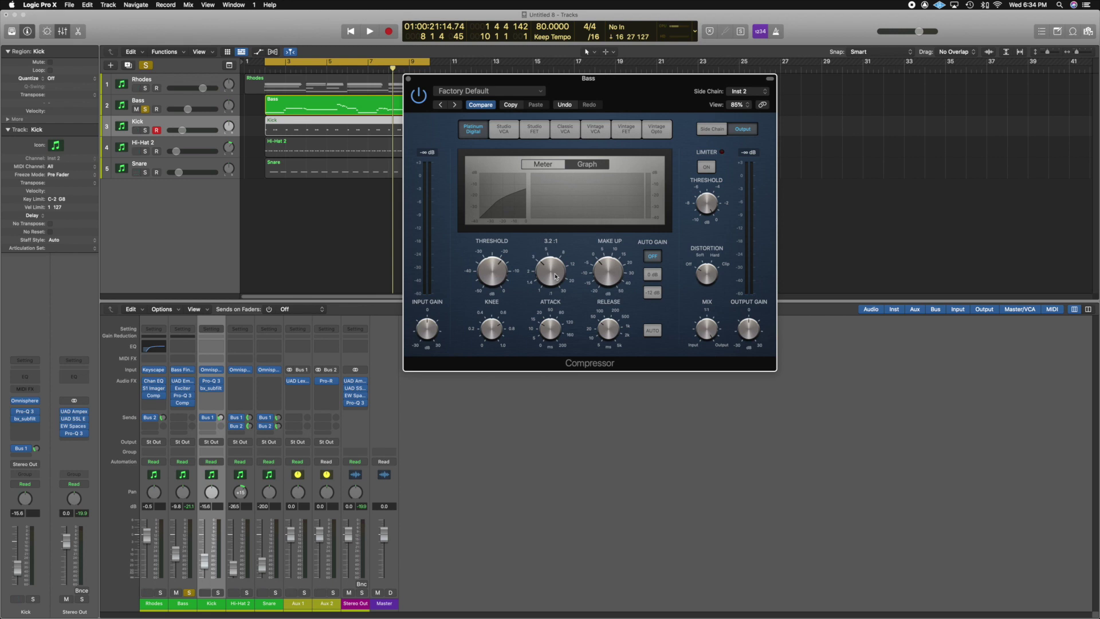
{"action": "left_click_drag", "start_coordinate": [556, 275], "coordinate": [555, 268]}
{"action": "mouse_move", "coordinate": [517, 275]}
{"action": "key", "text": "space"}
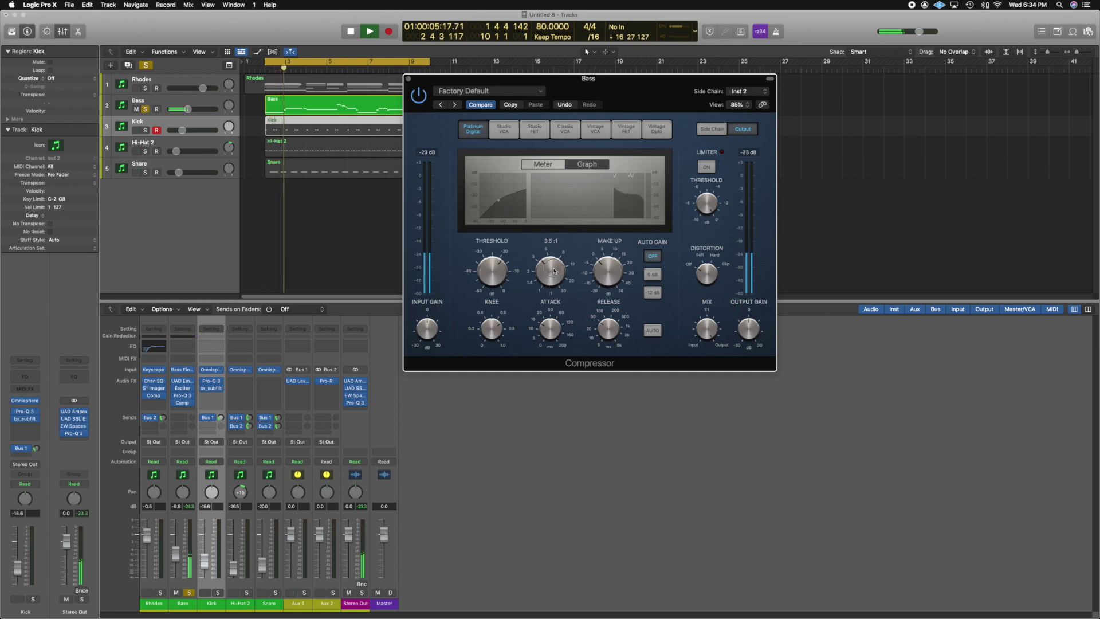
- Raise the Compressor's ratio to 30:1 while the soloed bass plays, stop playback, and return the ratio to 3.5:1
{"action": "left_click_drag", "start_coordinate": [553, 271], "coordinate": [550, 328]}
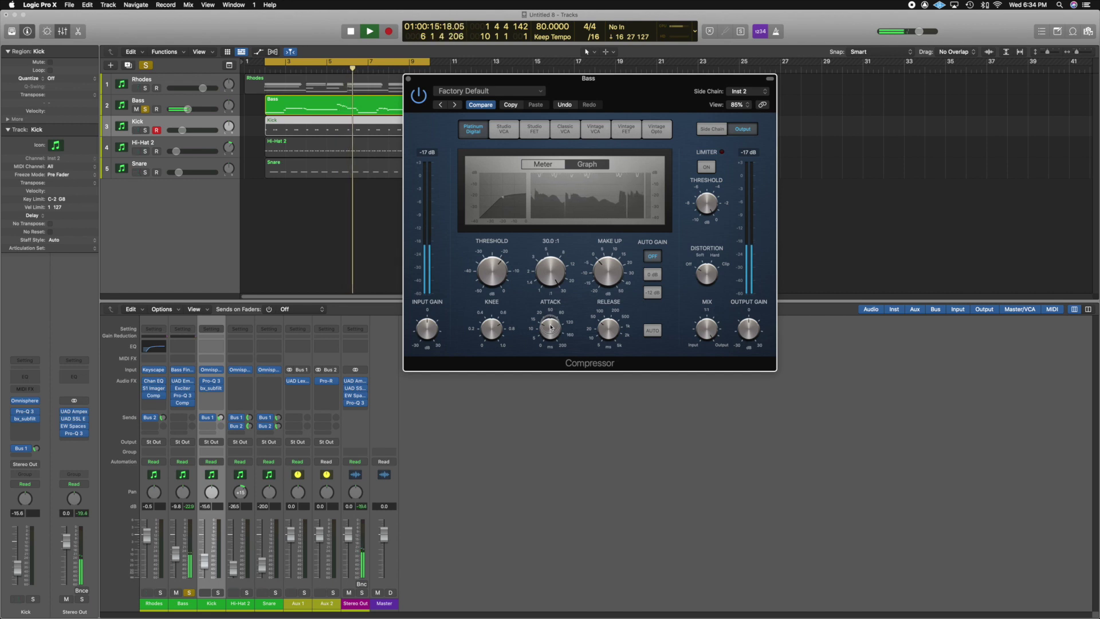
{"action": "left_click_drag", "start_coordinate": [550, 327], "coordinate": [550, 328]}
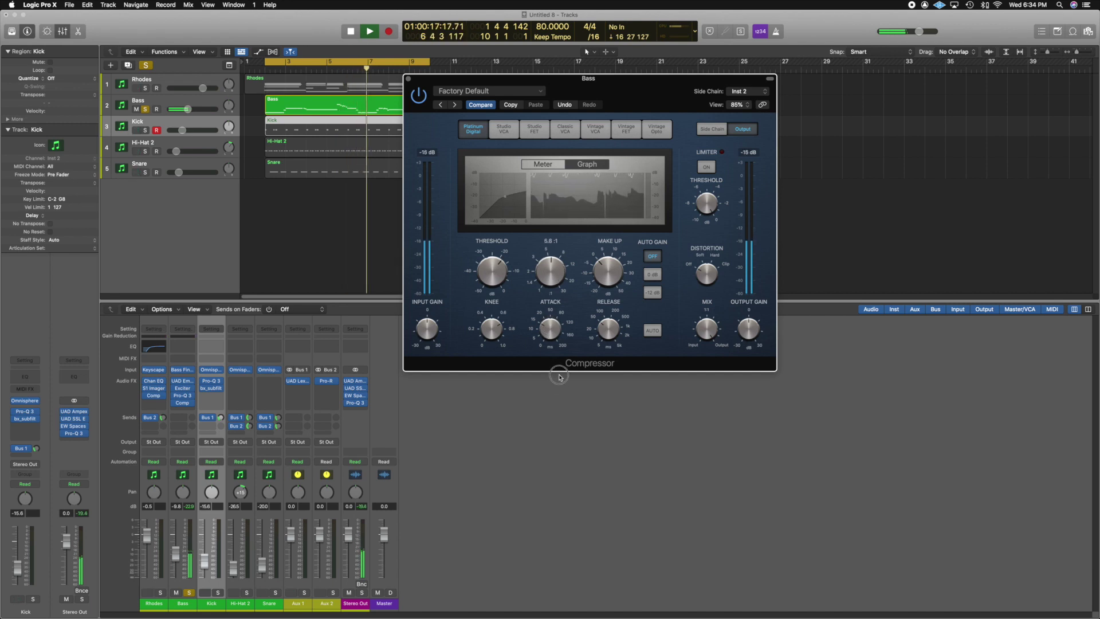
{"action": "key", "text": "space"}
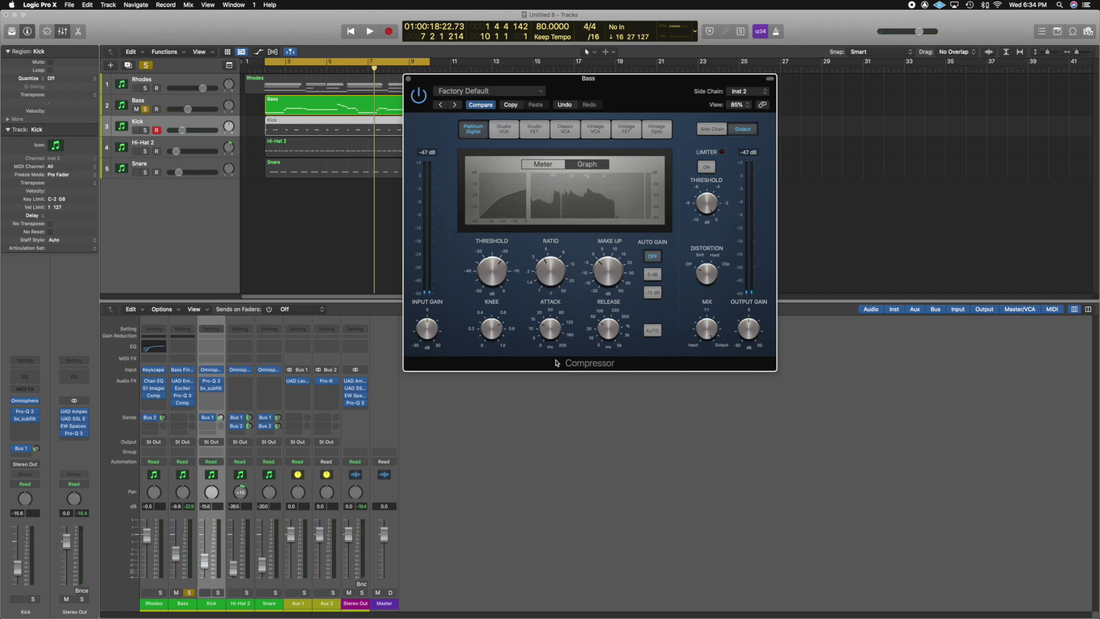
{"action": "left_click_drag", "start_coordinate": [570, 255], "coordinate": [560, 275]}
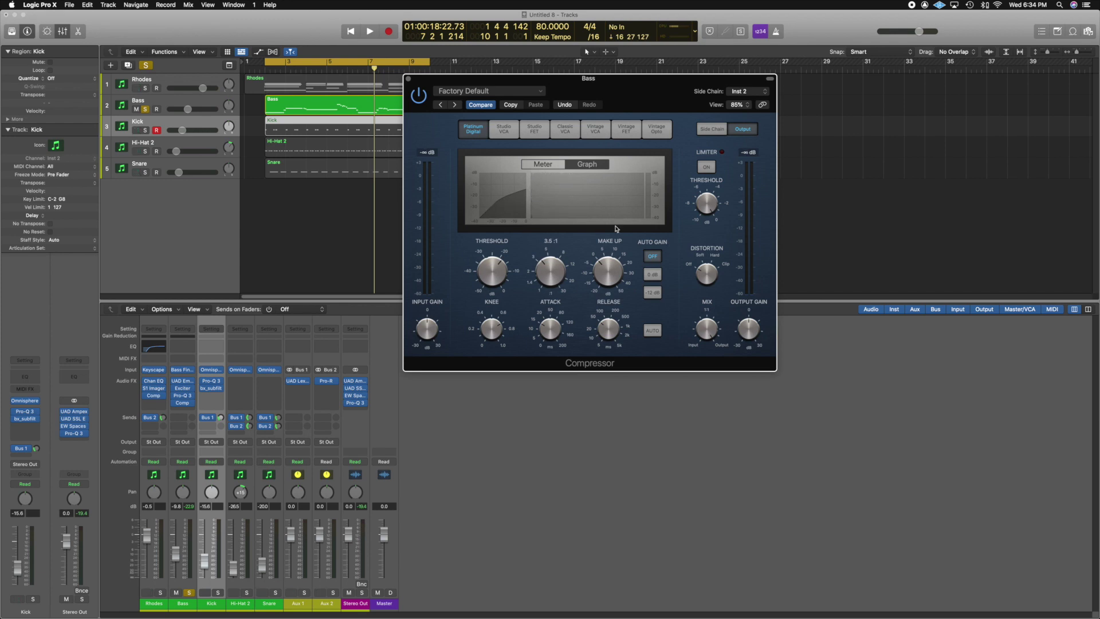
- Check the Compressor's make-up gain control and play the soloed bass up to about bar 3
{"action": "mouse_move", "coordinate": [606, 274]}
{"action": "mouse_move", "coordinate": [615, 247]}
{"action": "key", "text": "space"}
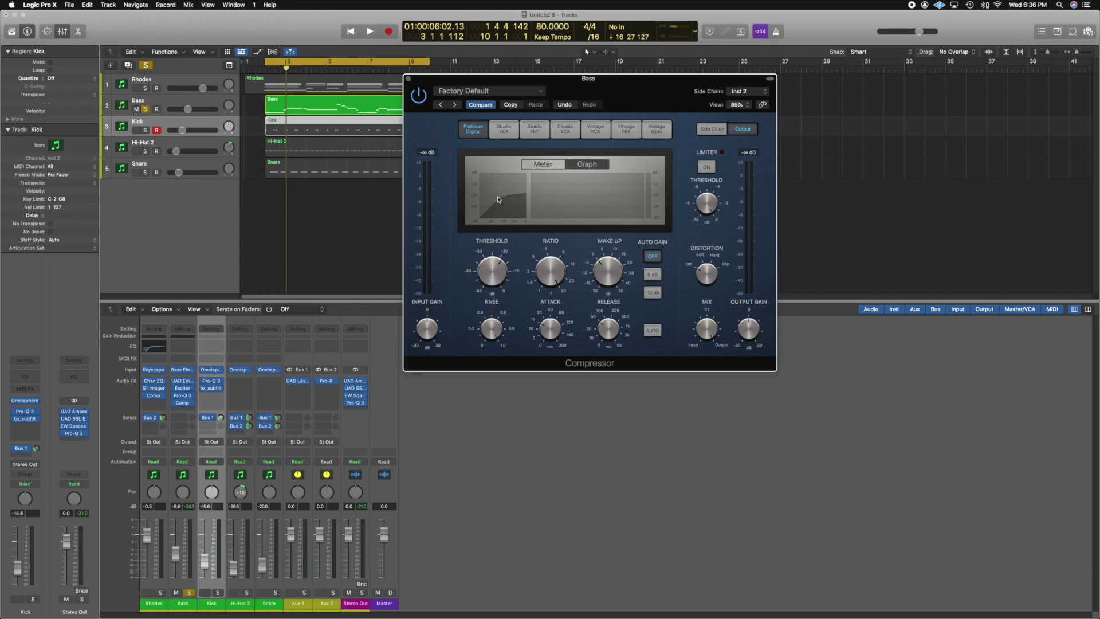
- Sweep the Compressor's knee down to its hardest setting and play the soloed bass up to about bar 5
{"action": "left_click_drag", "start_coordinate": [492, 335], "coordinate": [490, 401]}
{"action": "mouse_move", "coordinate": [497, 319]}
{"action": "left_click_drag", "start_coordinate": [494, 331], "coordinate": [492, 275]}
{"action": "mouse_move", "coordinate": [518, 246]}
{"action": "left_click_drag", "start_coordinate": [504, 198], "coordinate": [503, 200]}
{"action": "mouse_move", "coordinate": [495, 328]}
{"action": "left_click_drag", "start_coordinate": [491, 336], "coordinate": [492, 353]}
{"action": "key", "text": "space"}
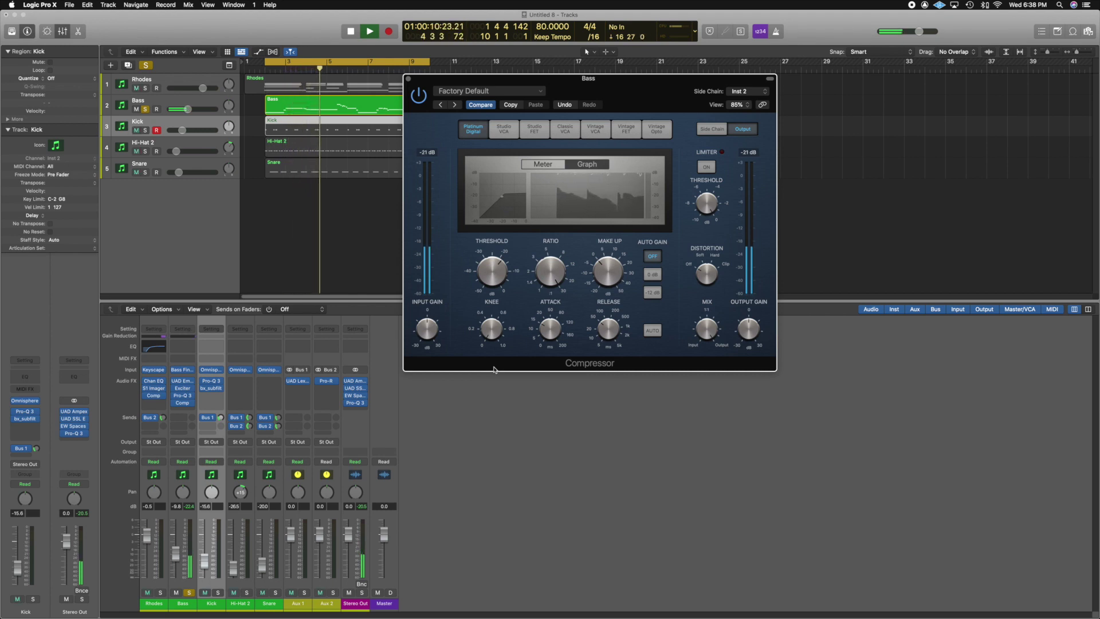
{"action": "key", "text": "space"}
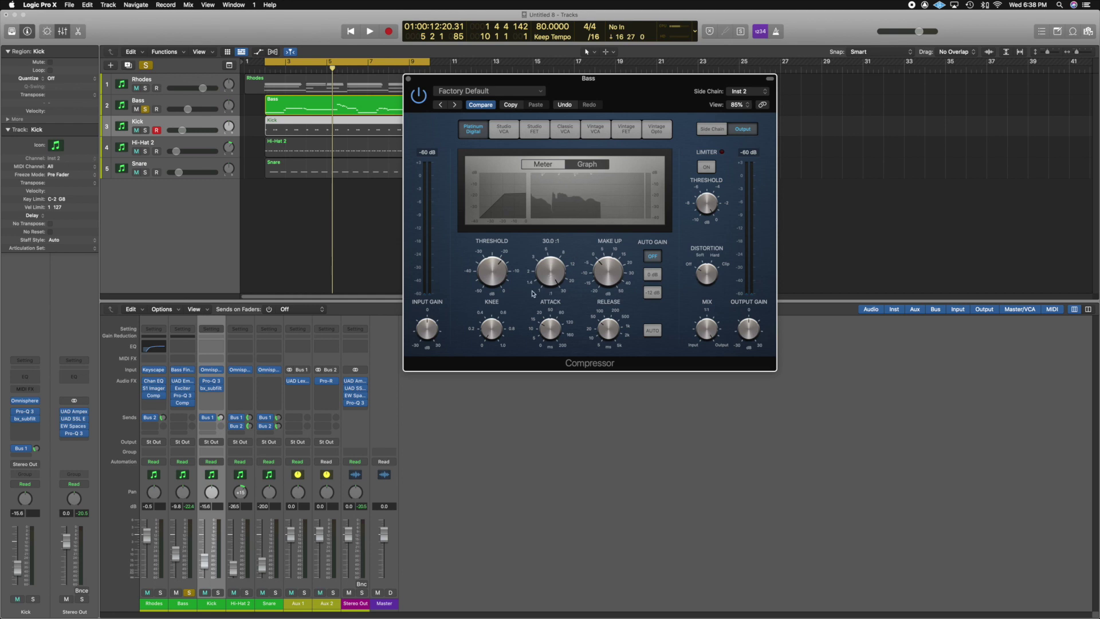
- Soften the Compressor's knee, play the soloed bass again up to about bar 5, and stop playback
{"action": "mouse_move", "coordinate": [560, 275]}
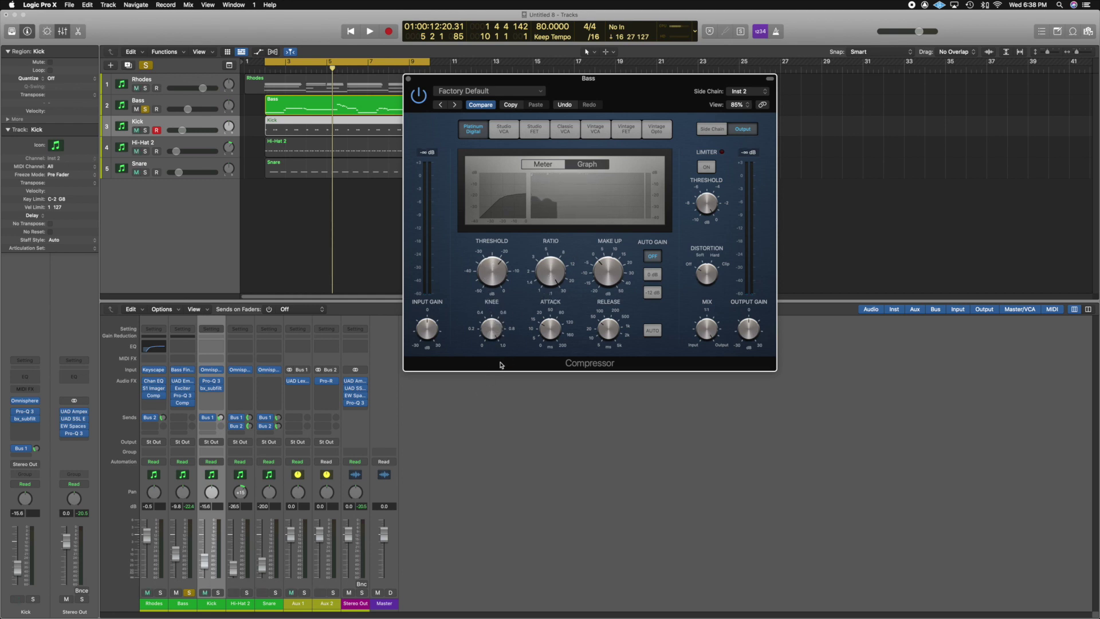
{"action": "key", "text": "space"}
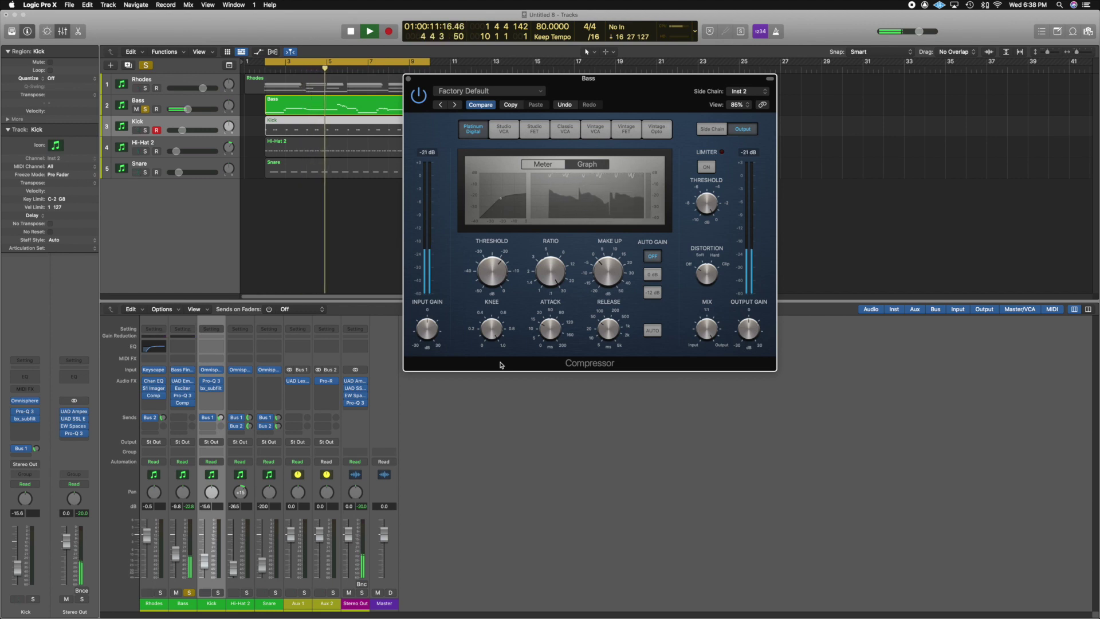
{"action": "key", "text": "space"}
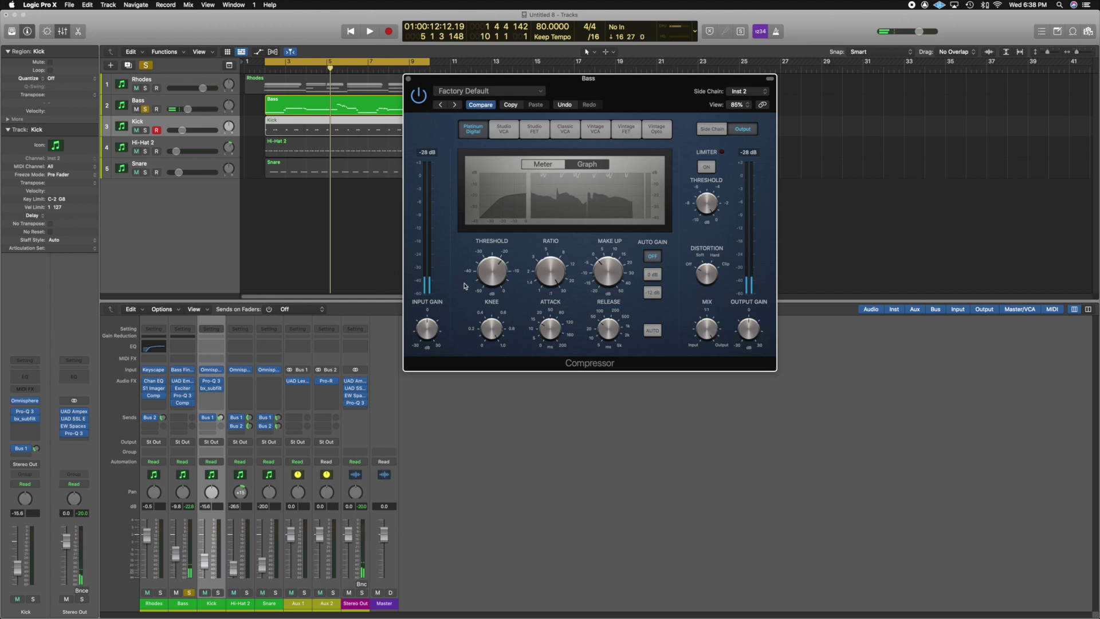
- Play the soloed bass through bar 6 with the Compressor's attack at 0 ms, and stop playback
{"action": "mouse_move", "coordinate": [466, 284]}
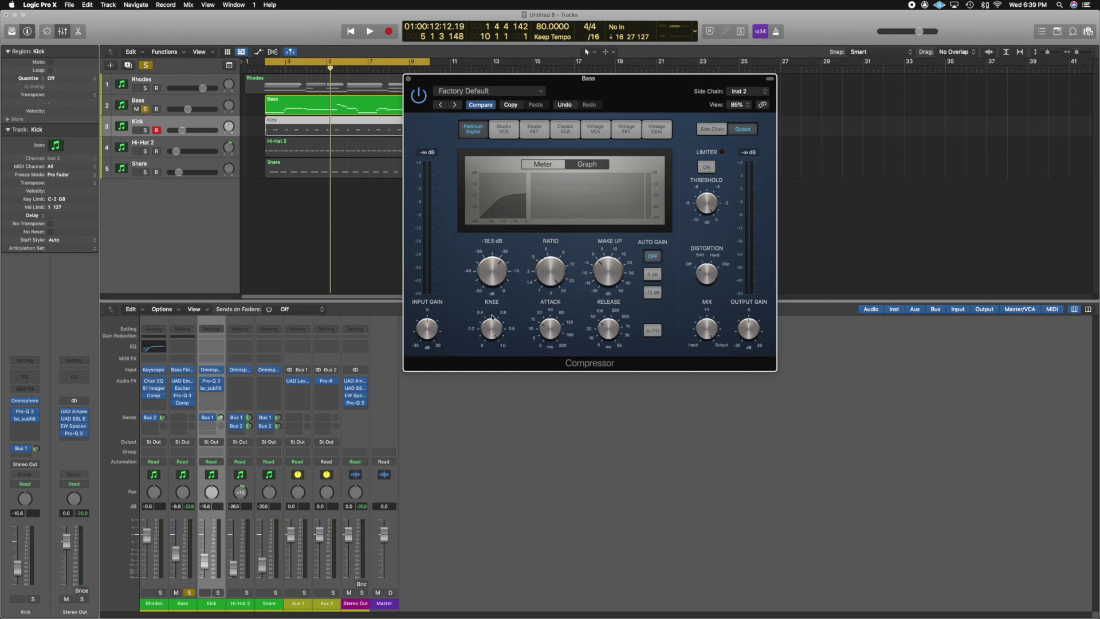
{"action": "mouse_move", "coordinate": [504, 329]}
{"action": "mouse_move", "coordinate": [546, 330]}
{"action": "key", "text": "space"}
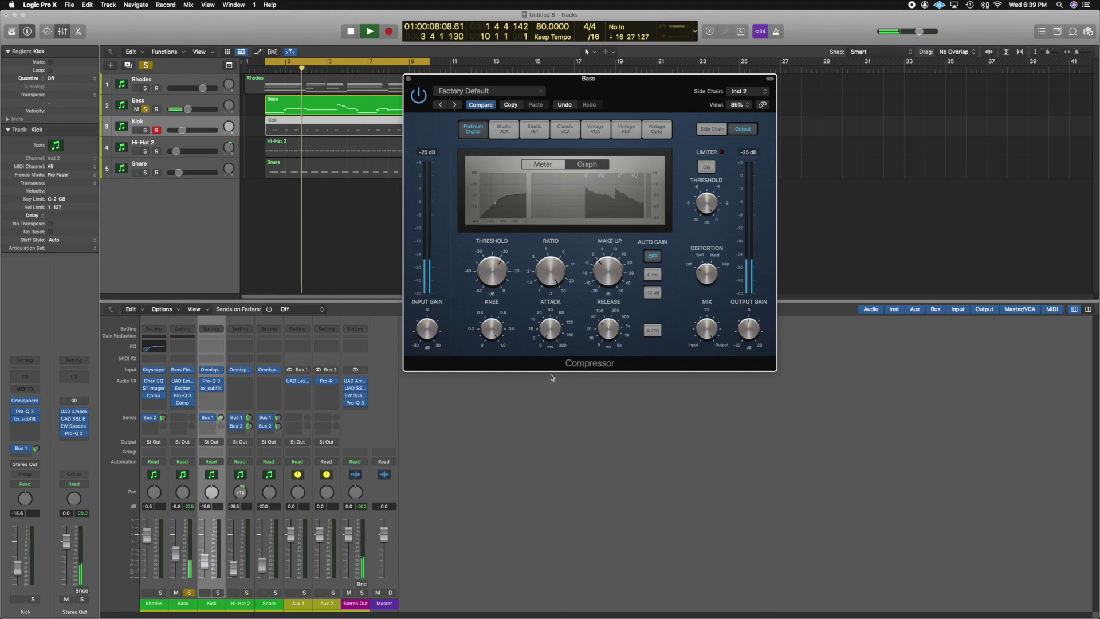
{"action": "mouse_move", "coordinate": [551, 328]}
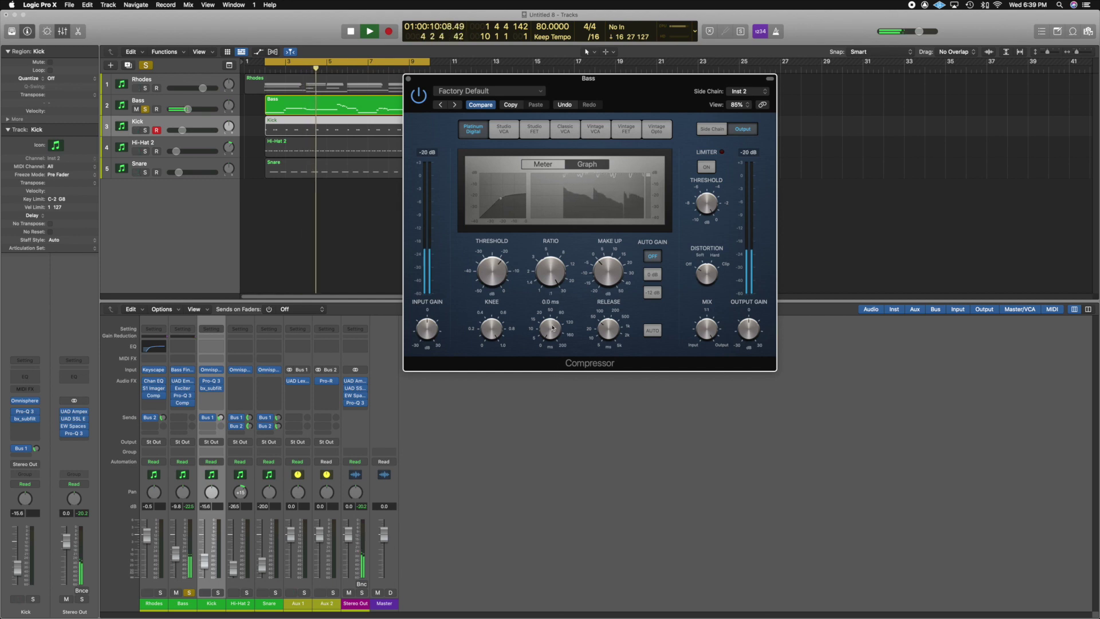
{"action": "mouse_move", "coordinate": [541, 260]}
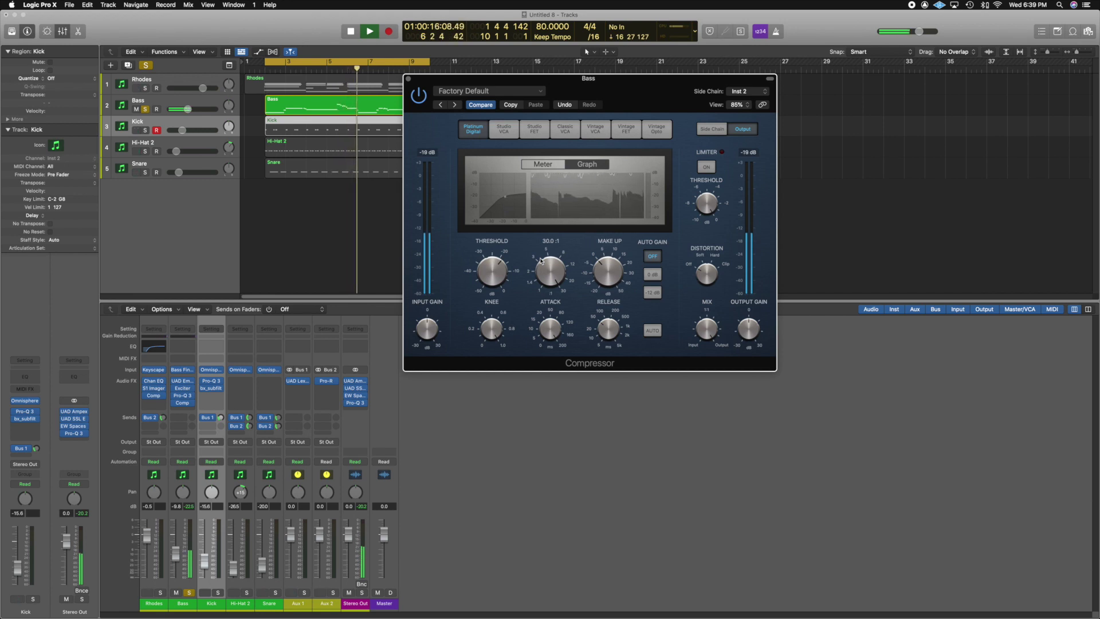
{"action": "key", "text": "space"}
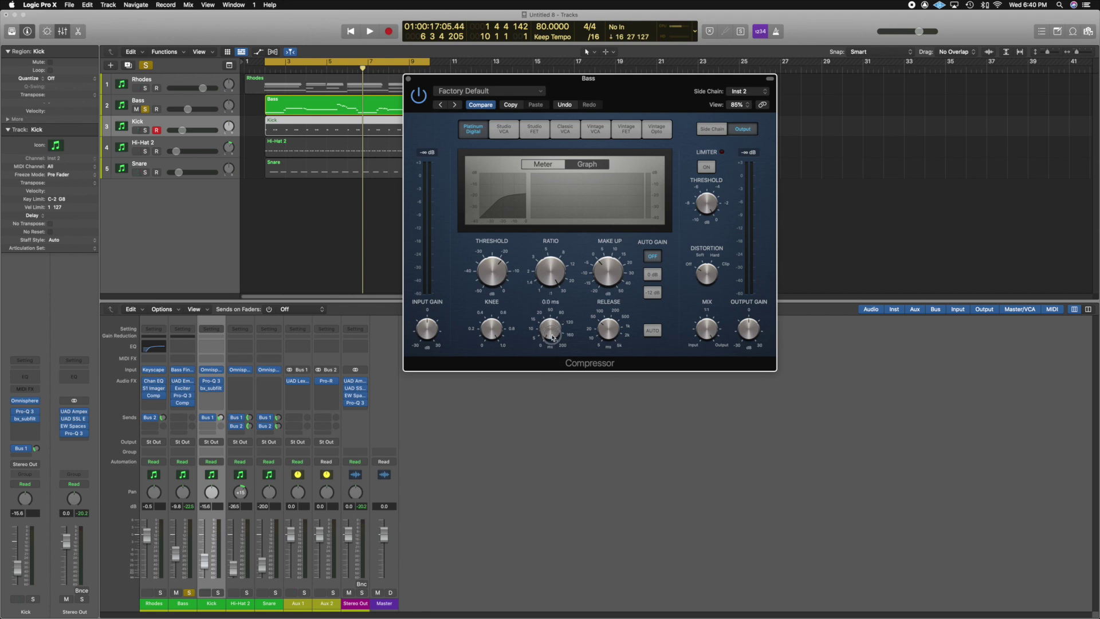
- Sweep the Compressor's attack time up and back down
{"action": "left_click_drag", "start_coordinate": [551, 333], "coordinate": [547, 329]}
{"action": "left_click_drag", "start_coordinate": [547, 329], "coordinate": [547, 323]}
{"action": "left_click_drag", "start_coordinate": [549, 327], "coordinate": [545, 335]}
- Lengthen the Compressor's release and play the soloed bass up to about bar 4
{"action": "mouse_move", "coordinate": [620, 330]}
{"action": "left_click", "coordinate": [613, 333]}
{"action": "key", "text": "space"}
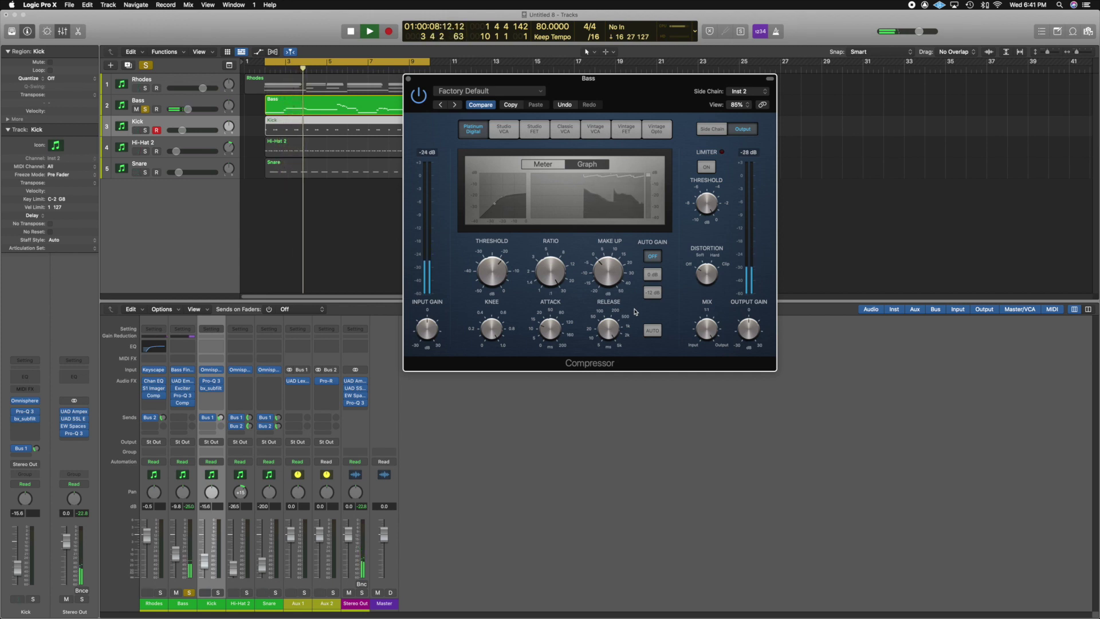
{"action": "key", "text": "space"}
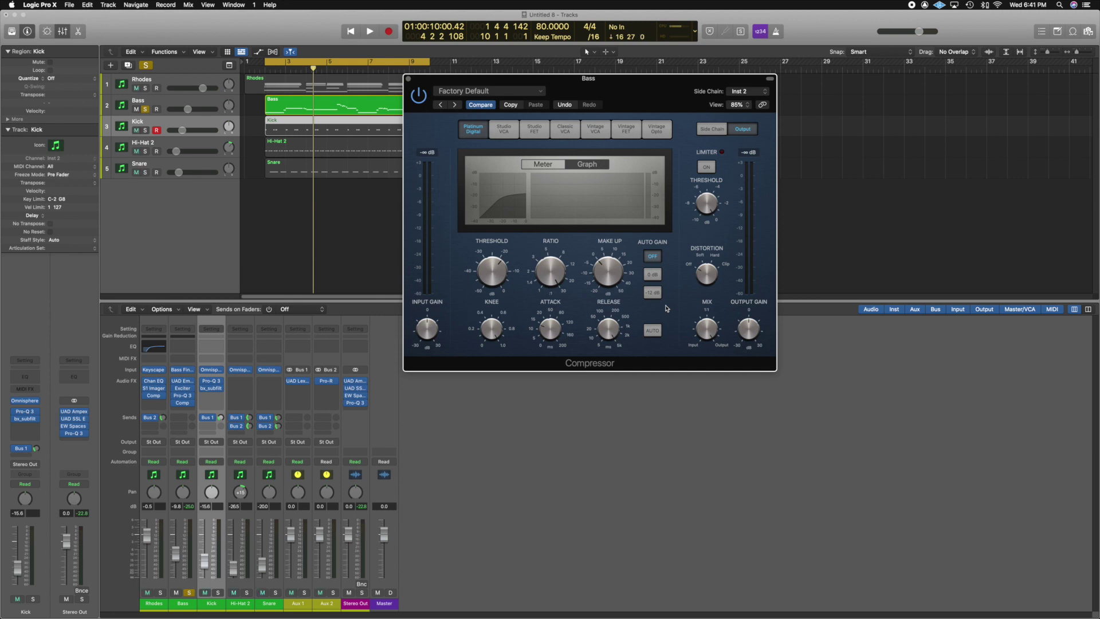
- Set the Compressor's release to 5.0 ms, play the soloed bass up to bar 5, and readjust the release
{"action": "mouse_move", "coordinate": [611, 324]}
{"action": "key", "text": "space"}
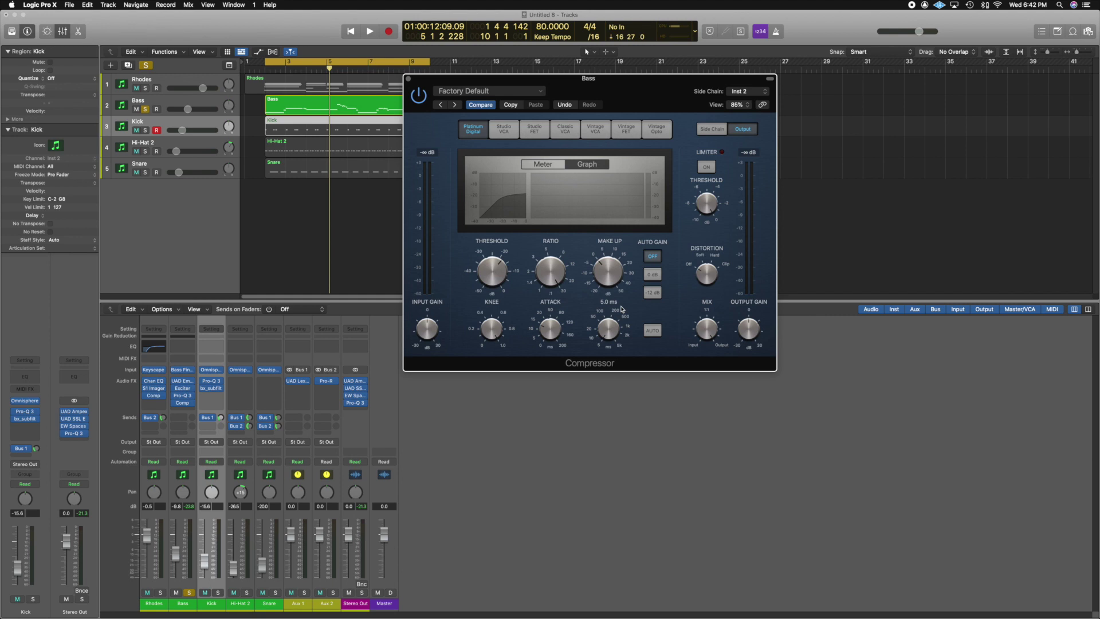
{"action": "left_click", "coordinate": [596, 317]}
{"action": "left_click_drag", "start_coordinate": [598, 320], "coordinate": [604, 324]}
- Turn down the Compressor's mix and close the Bass track's Compressor window
{"action": "mouse_move", "coordinate": [609, 331]}
{"action": "mouse_move", "coordinate": [565, 339]}
{"action": "mouse_move", "coordinate": [705, 325]}
{"action": "mouse_move", "coordinate": [705, 331]}
{"action": "left_click_drag", "start_coordinate": [706, 331], "coordinate": [714, 407]}
{"action": "mouse_move", "coordinate": [694, 227]}
{"action": "left_click", "coordinate": [408, 79]}
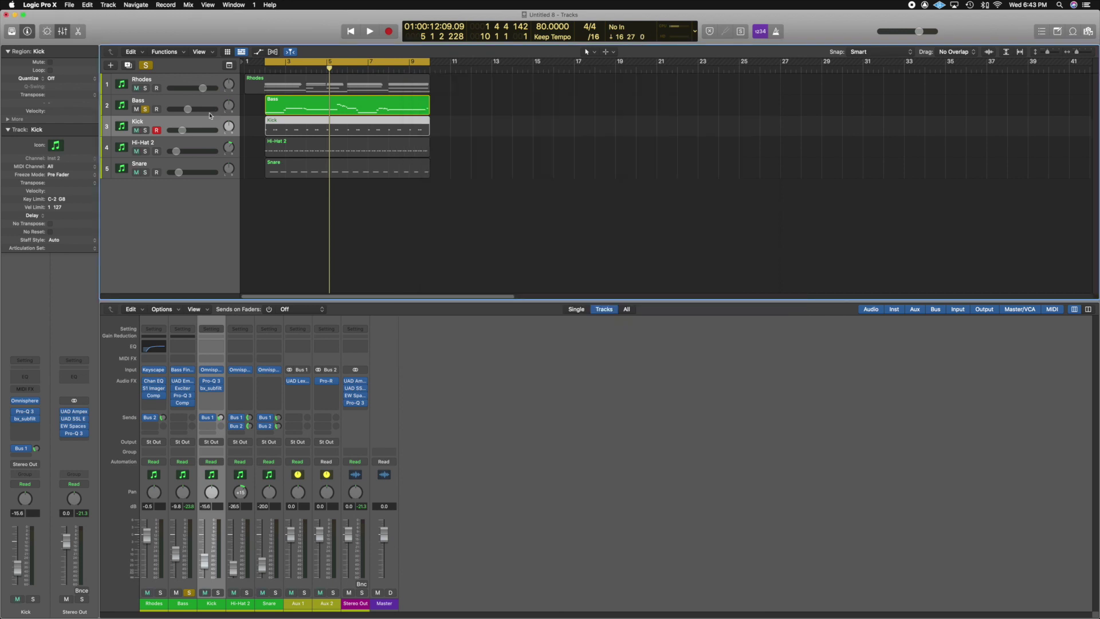
- Unsolo the Bass track, open the Rhodes track's Compressor, and move its window clear of the regions
{"action": "left_click", "coordinate": [145, 110]}
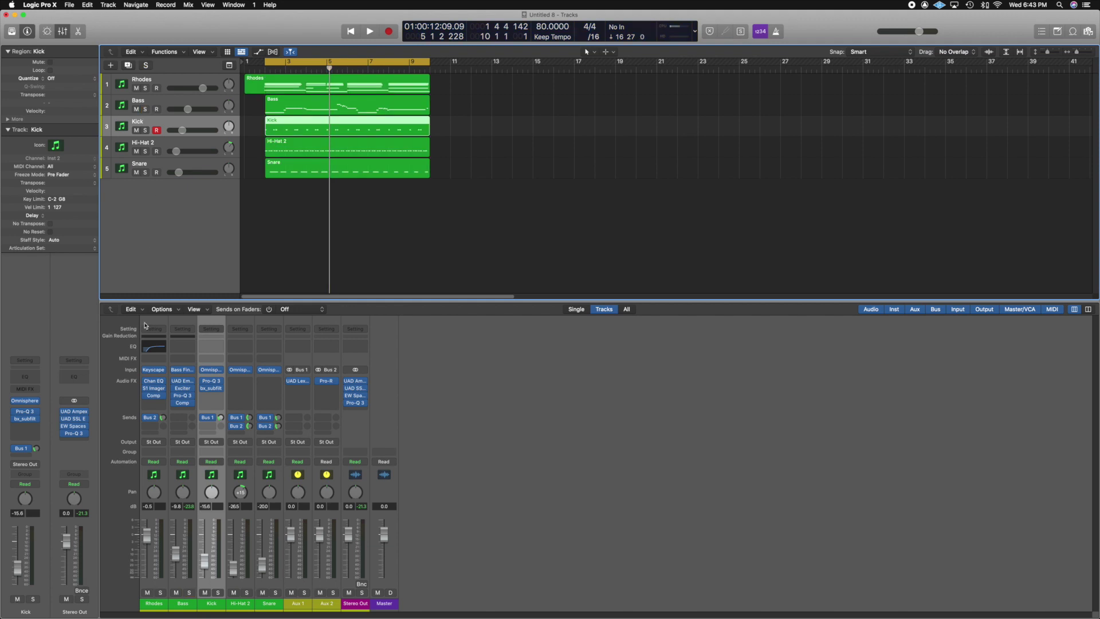
{"action": "left_click", "coordinate": [154, 396]}
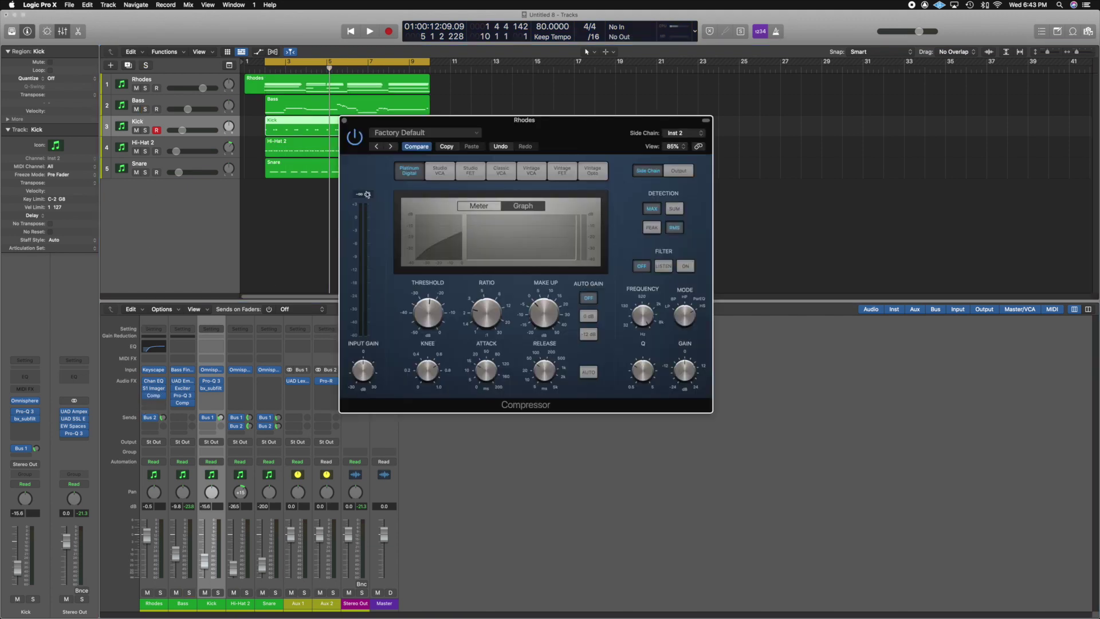
{"action": "left_click_drag", "start_coordinate": [559, 119], "coordinate": [732, 107]}
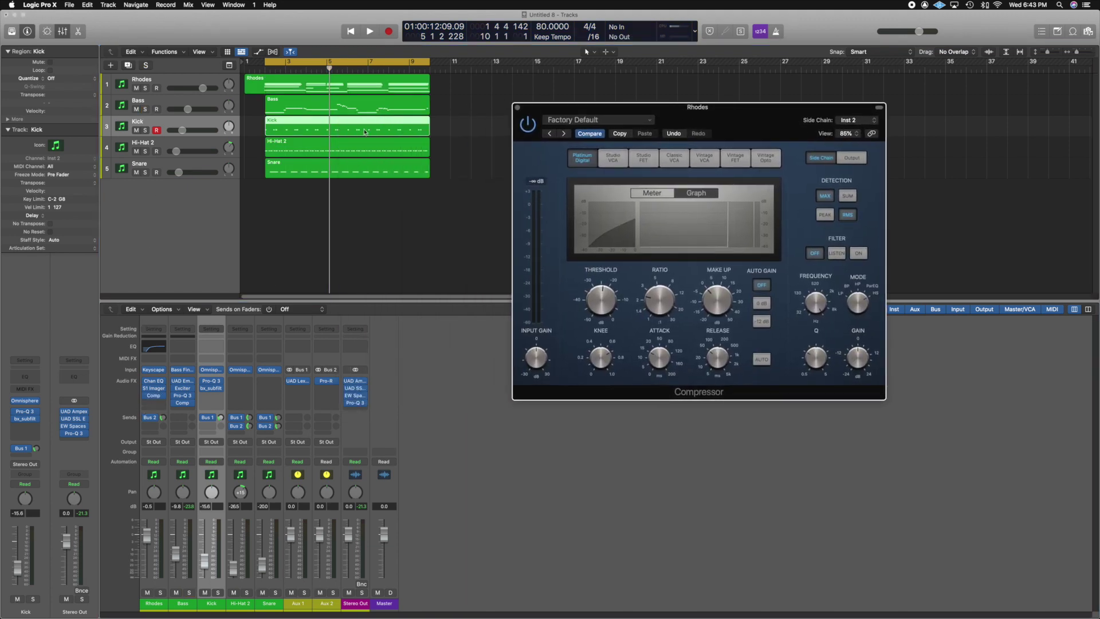
- Solo the Rhodes track and play it from the start of bar 2 with its side-chained Compressor active
{"action": "left_click", "coordinate": [351, 32]}
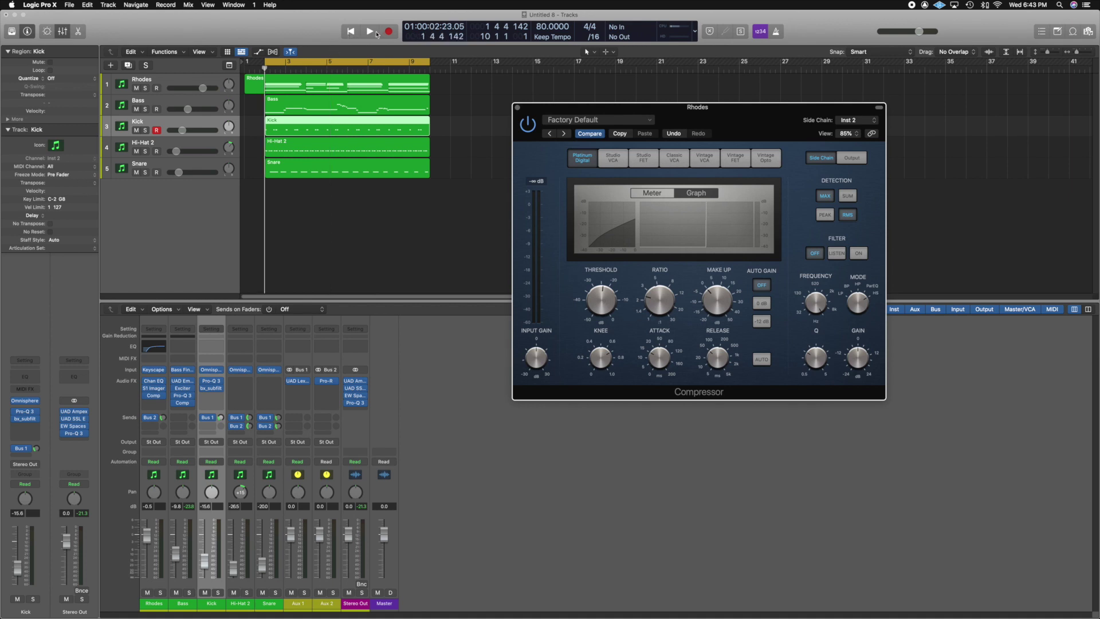
{"action": "left_click", "coordinate": [146, 88]}
{"action": "key", "text": "space"}
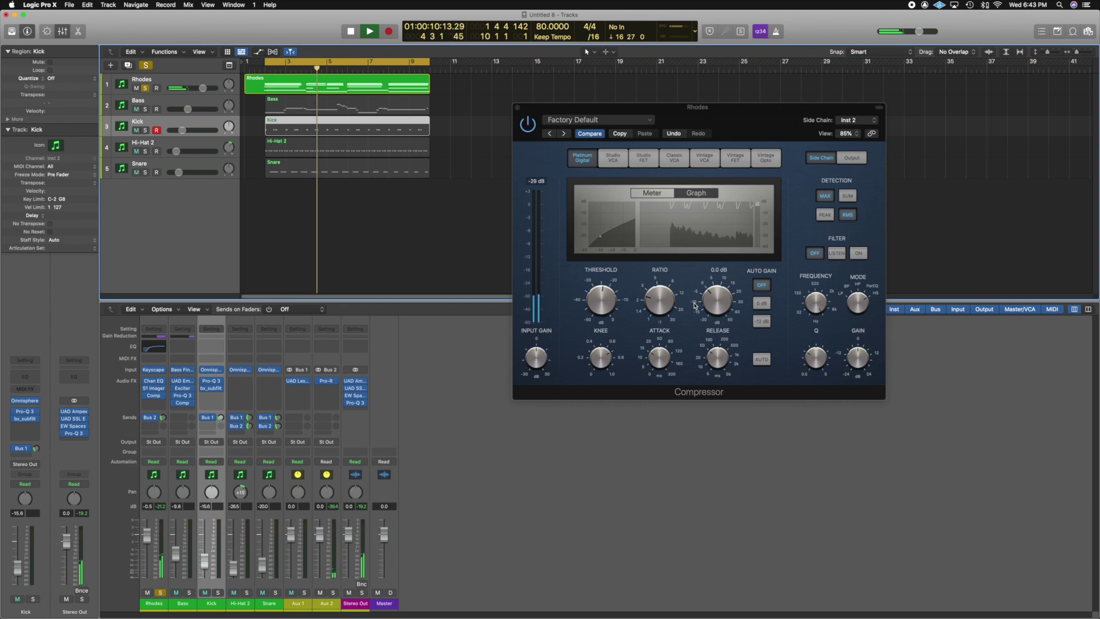
{"action": "key", "text": "space"}
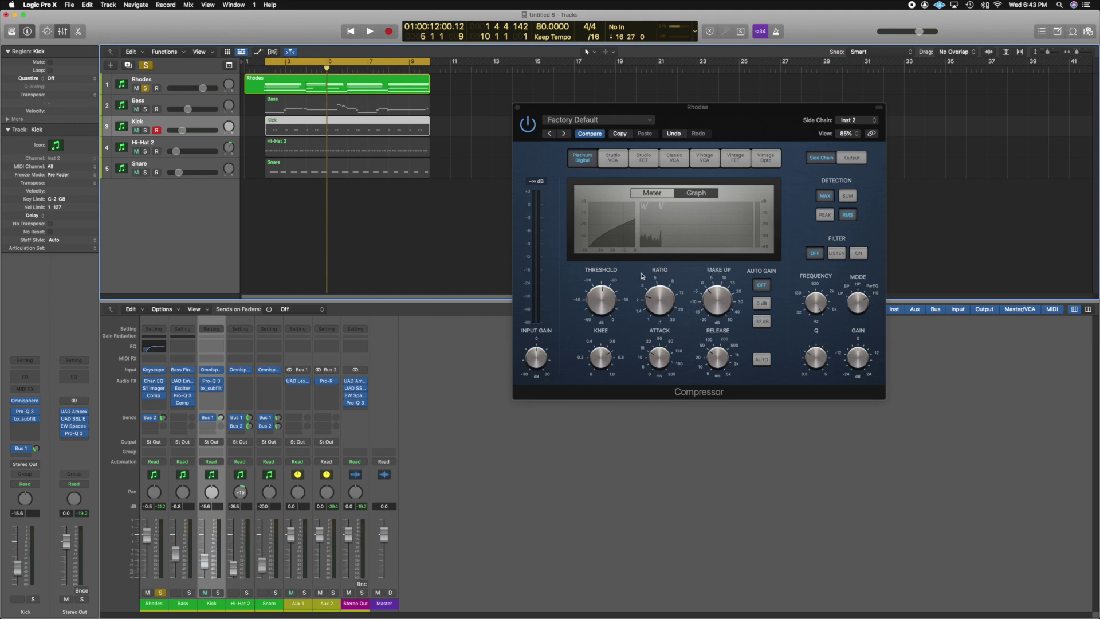
- Select the Rhodes track, bypass its Compressor, and play the soloed part up to about bar 3
{"action": "left_click", "coordinate": [212, 79]}
{"action": "mouse_move", "coordinate": [144, 400]}
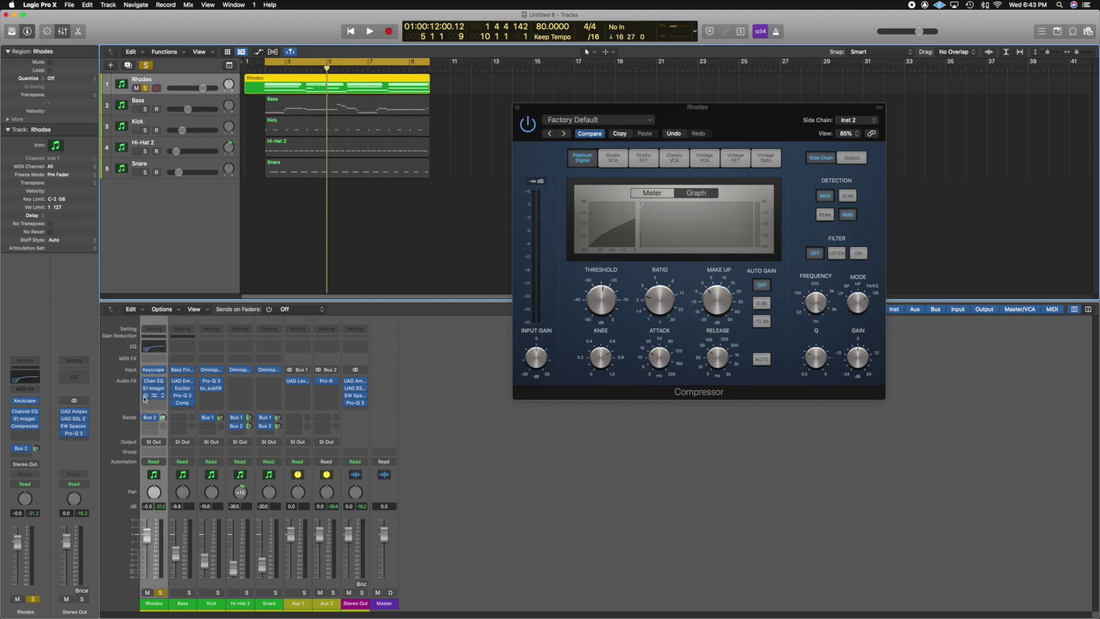
{"action": "key", "text": "space"}
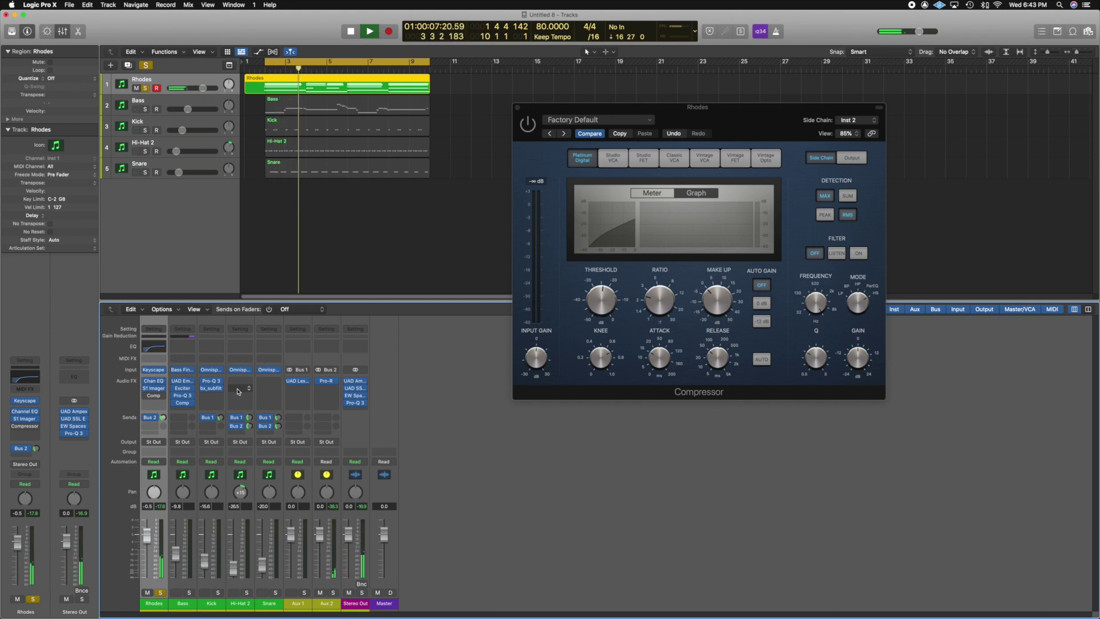
{"action": "key", "text": "space"}
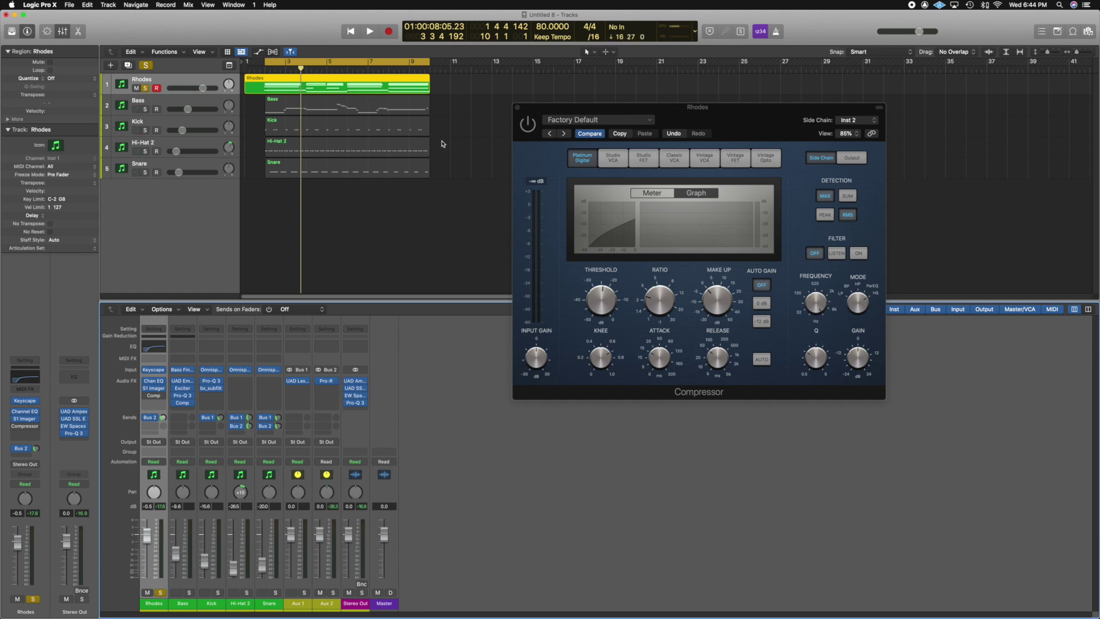
- Bypass the Bass track's Compressor, unsolo the Rhodes, and play the full mix up to bar 8
{"action": "left_click_drag", "start_coordinate": [546, 107], "coordinate": [548, 102]}
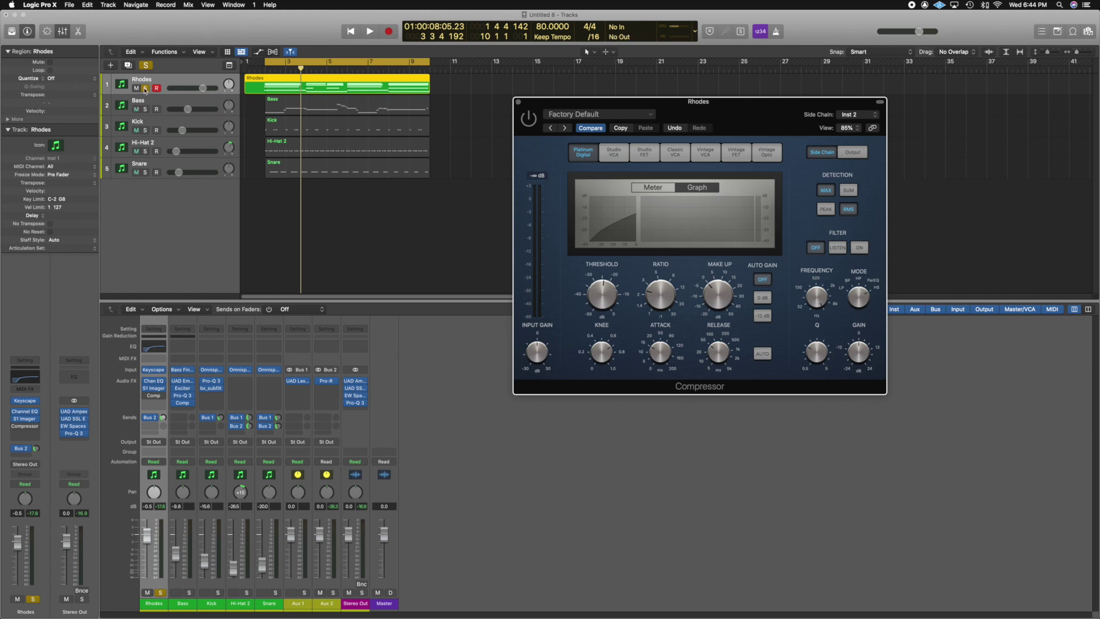
{"action": "left_click", "coordinate": [176, 407]}
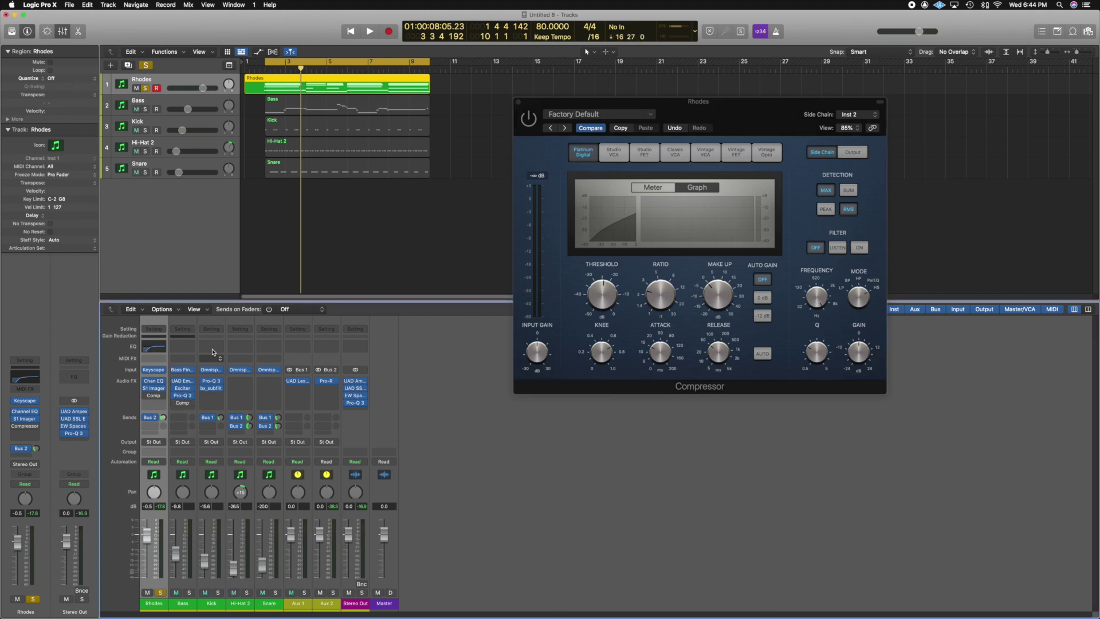
{"action": "left_click", "coordinate": [146, 88]}
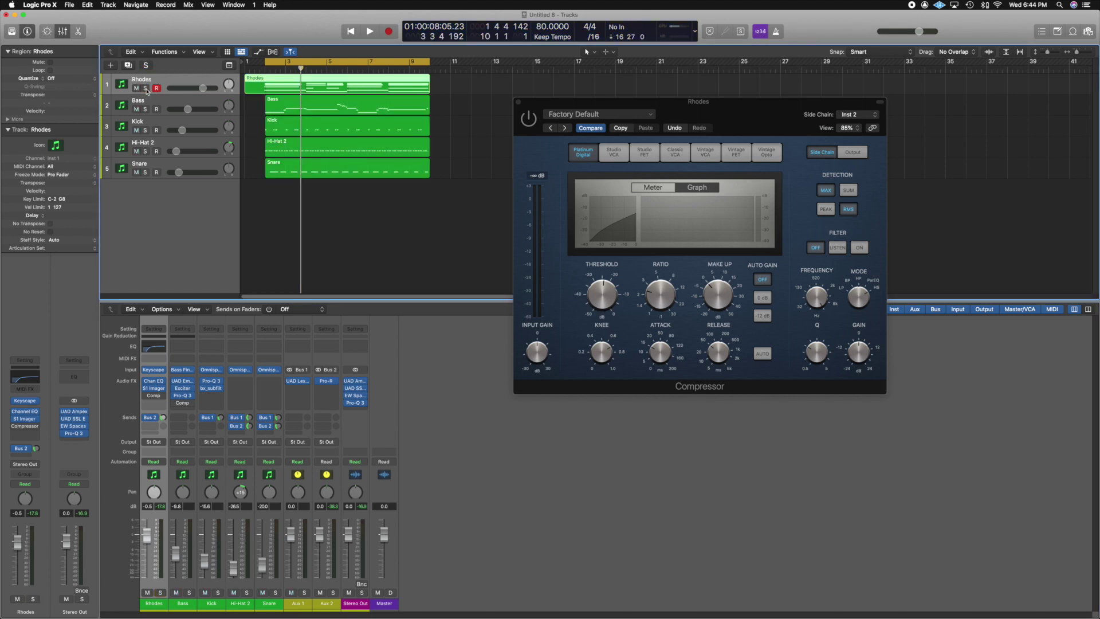
{"action": "key", "text": "space"}
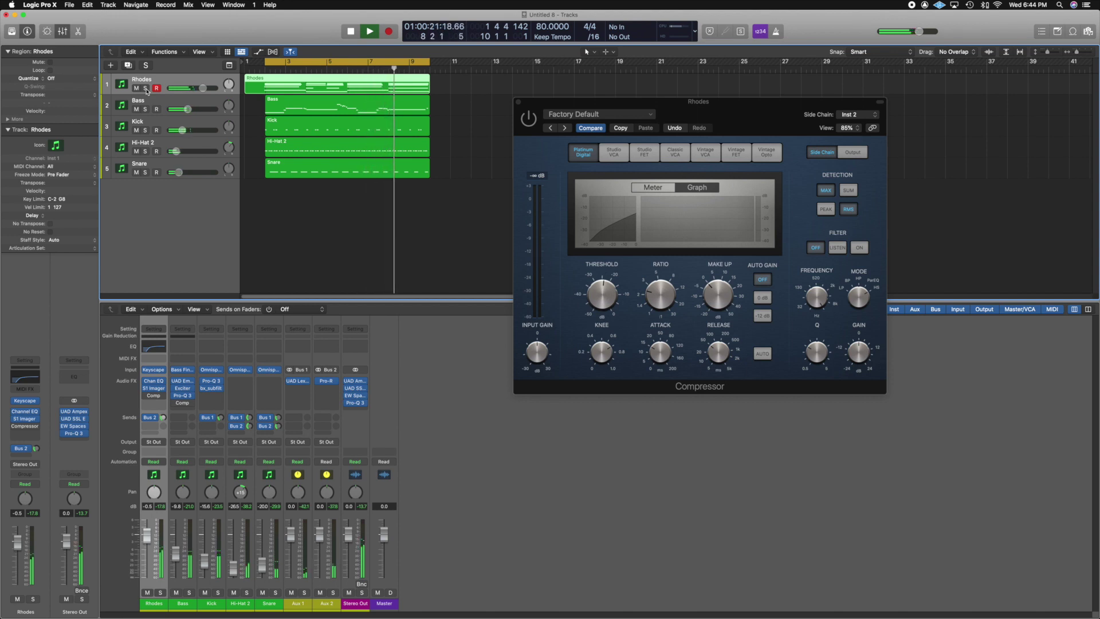
{"action": "key", "text": "space"}
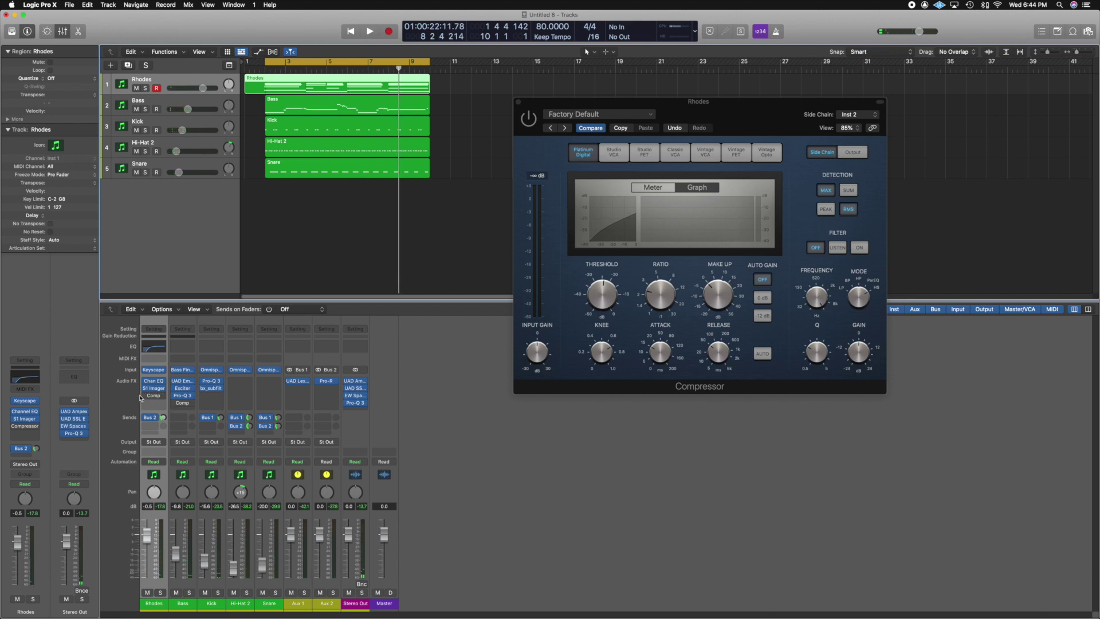
- Re-enable the Compressors on the Rhodes and Bass tracks and play the full mix to the end of bar 9
{"action": "mouse_move", "coordinate": [143, 398]}
{"action": "left_click", "coordinate": [172, 409]}
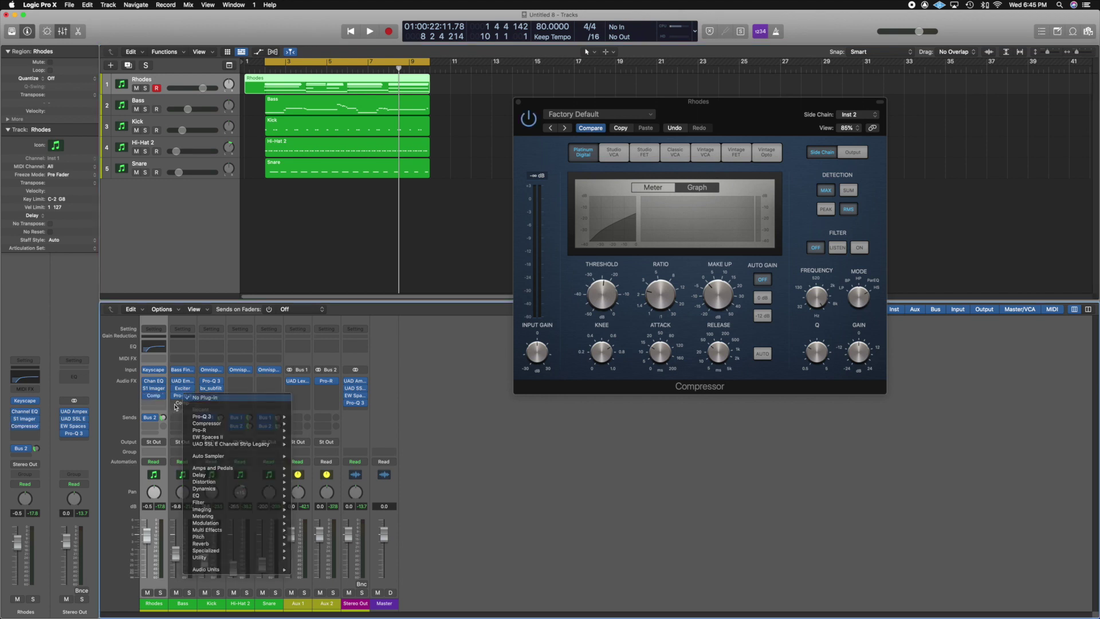
{"action": "key", "text": "Escape"}
{"action": "key", "text": "space"}
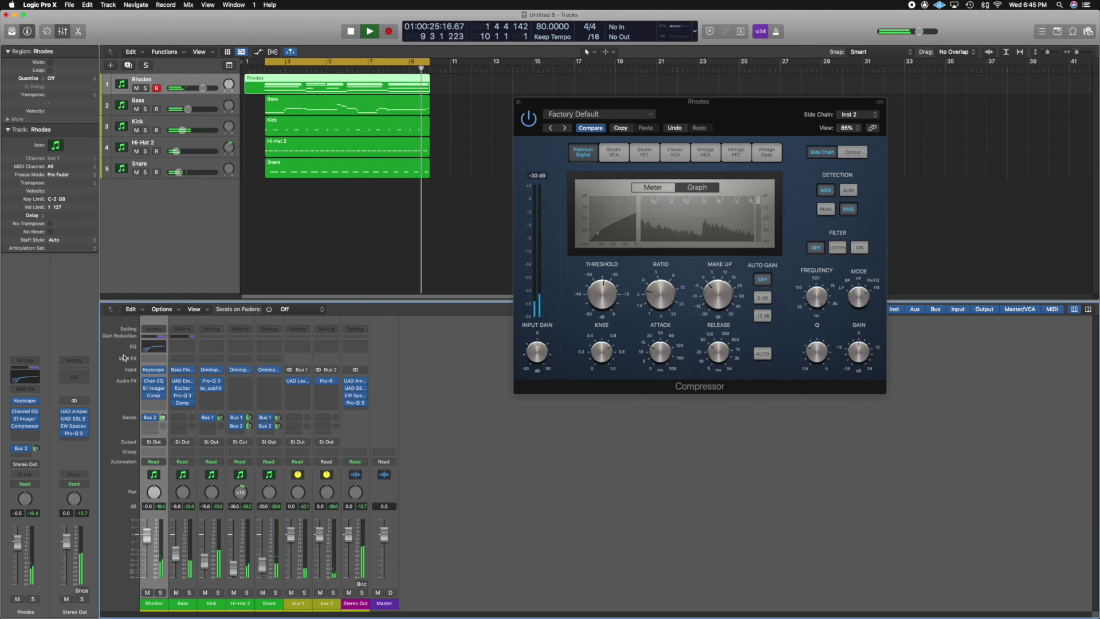
{"action": "key", "text": "space"}
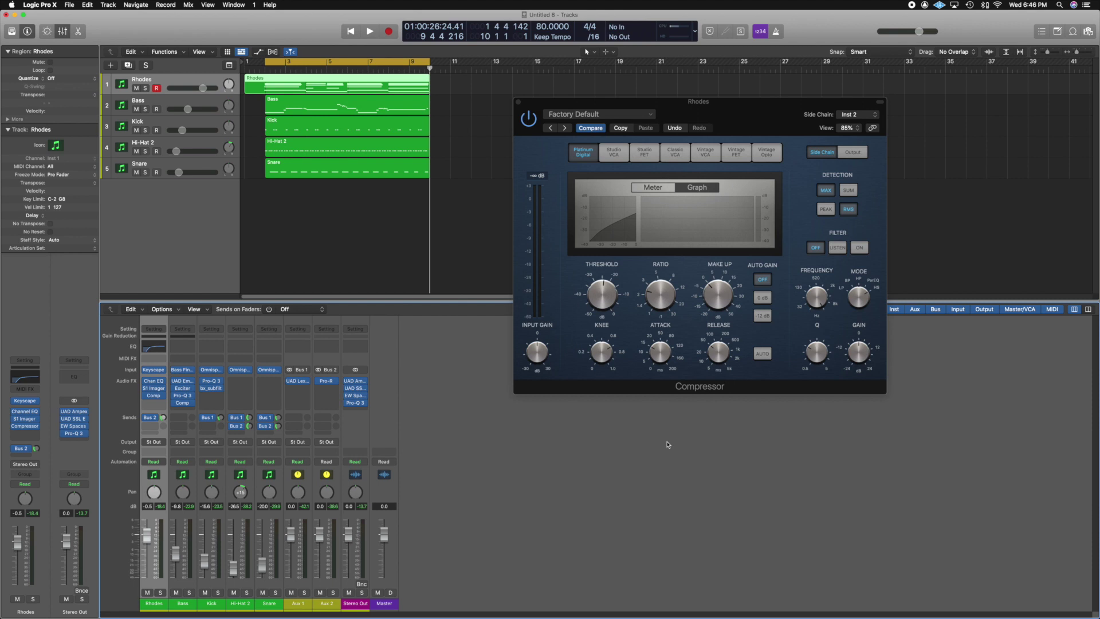
{"action": "mouse_move", "coordinate": [680, 337]}
{"action": "mouse_move", "coordinate": [694, 320]}
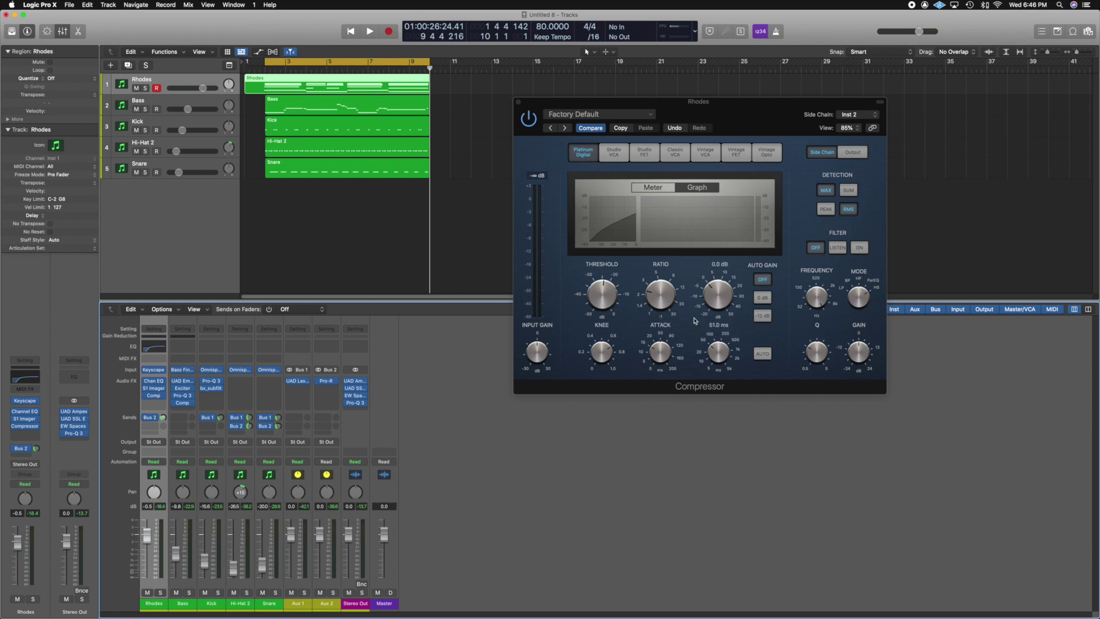